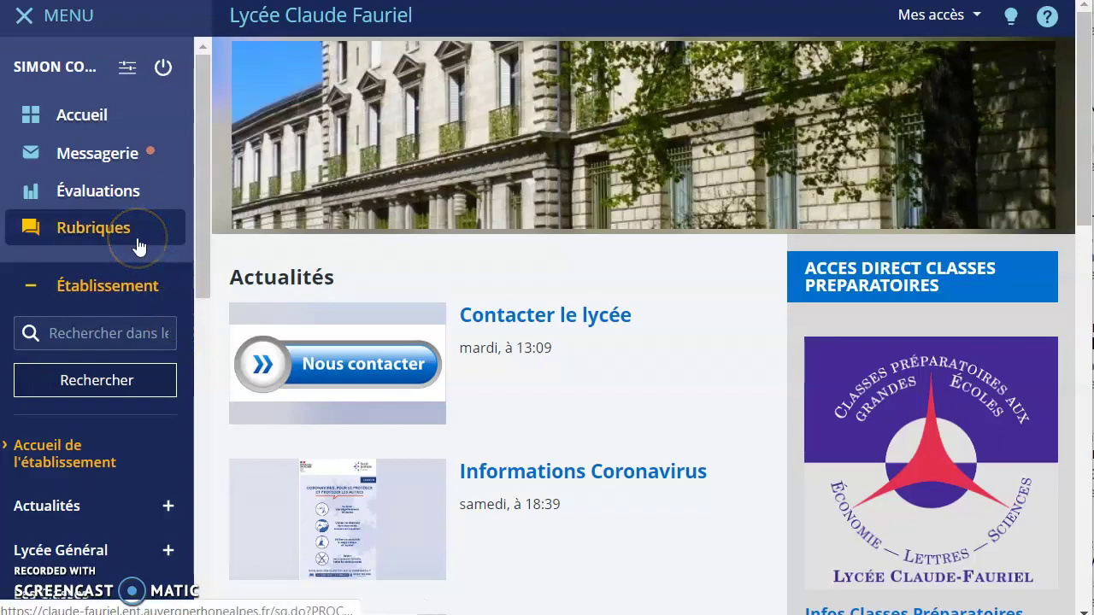
- Open the Physique-Chimie page of Classe 2NDE 11 from the class spaces and review its home article
scroll(137, 257, "down", 5)
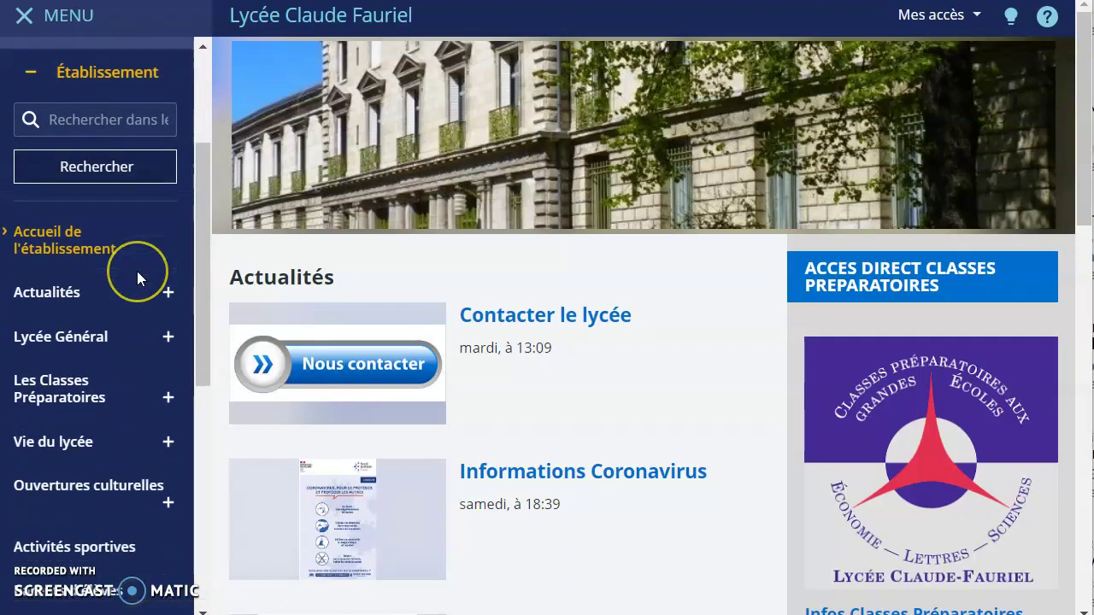
scroll(136, 271, "down", 4)
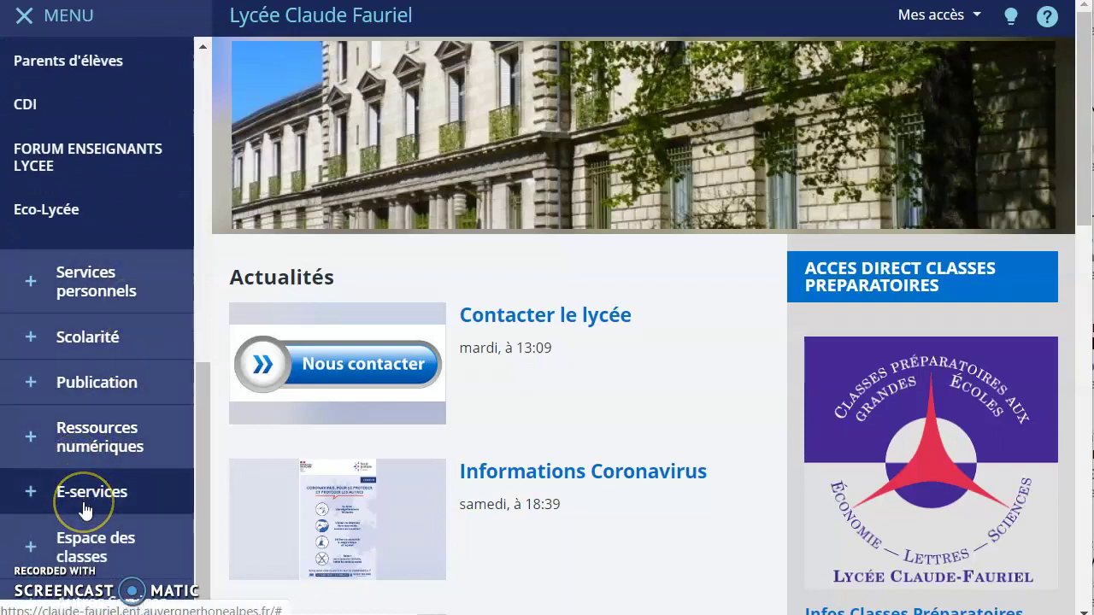
left_click(30, 551)
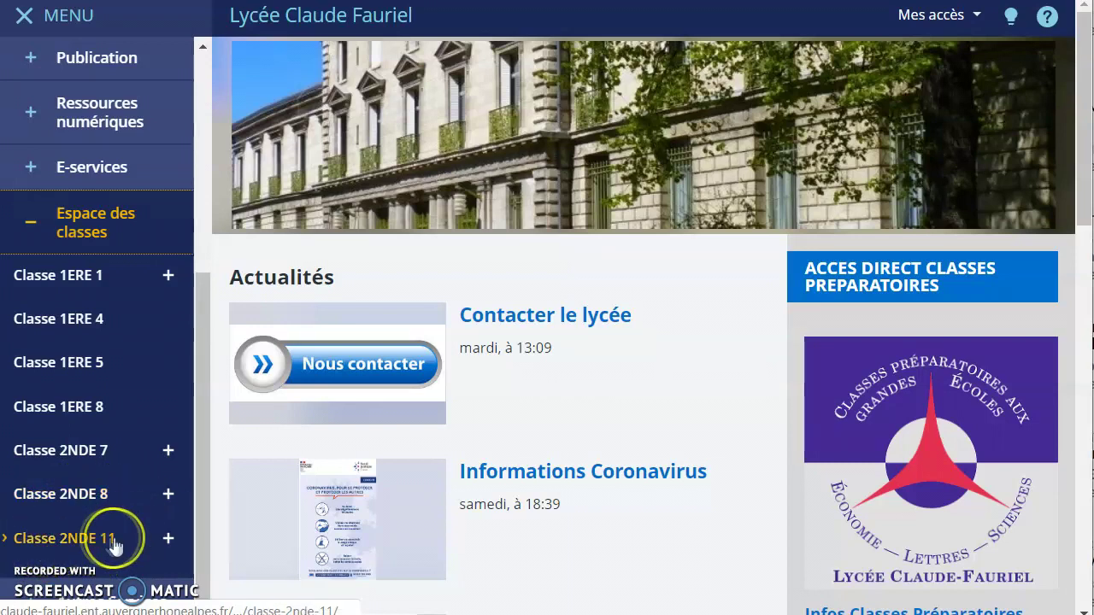
left_click(168, 540)
left_click(94, 530)
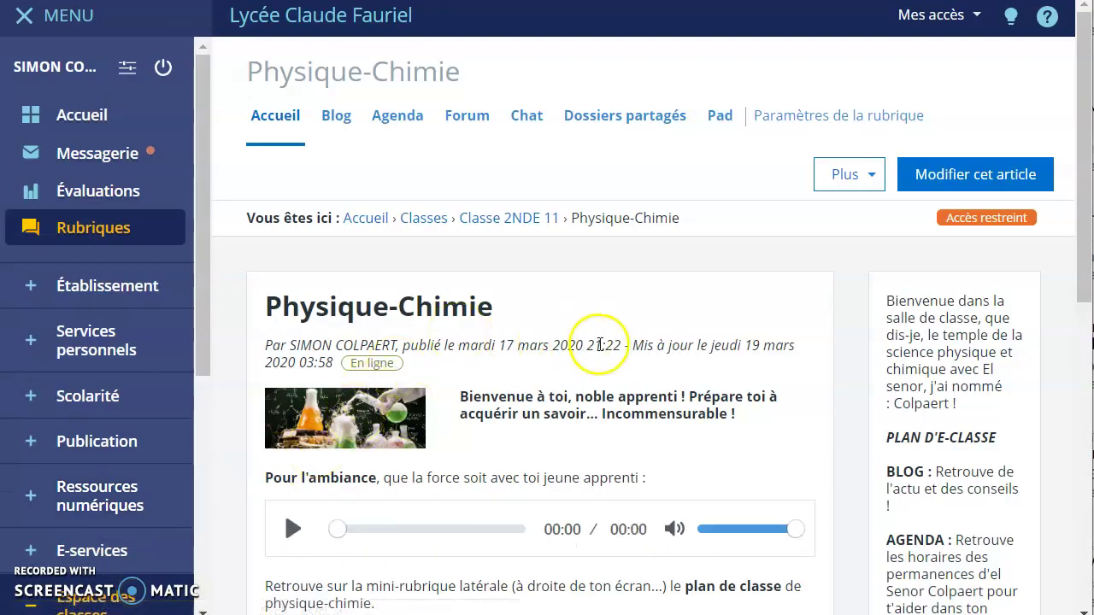
scroll(820, 384, "down", 1)
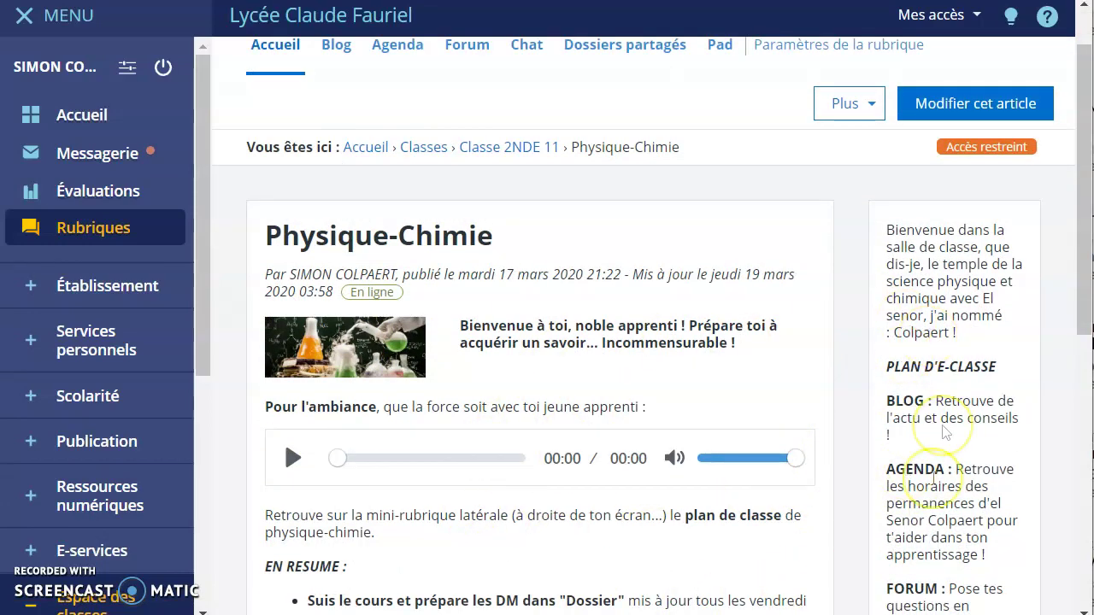
scroll(799, 403, "up", 1)
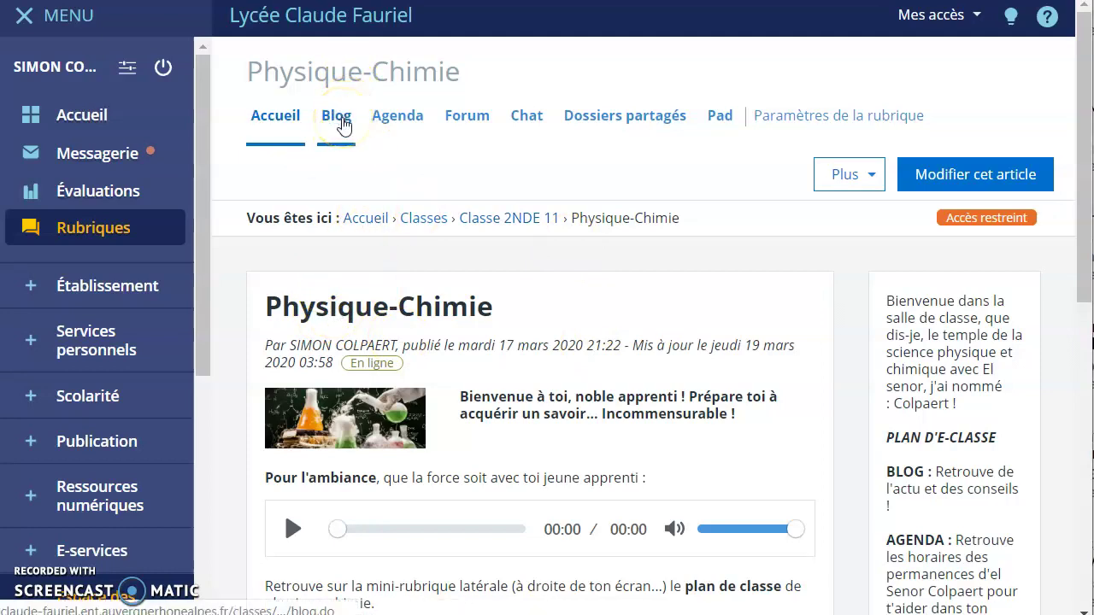
- View the Physique-Chimie agenda for the current week, looking through the hourly slots for planned events
left_click(399, 129)
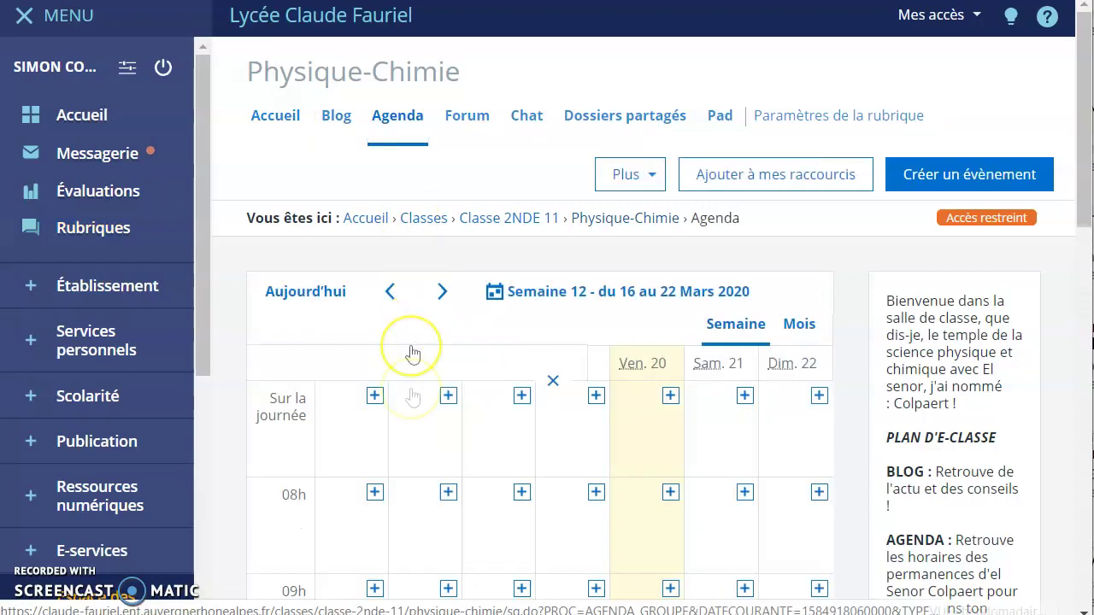
scroll(593, 390, "down", 4)
scroll(628, 513, "down", 4)
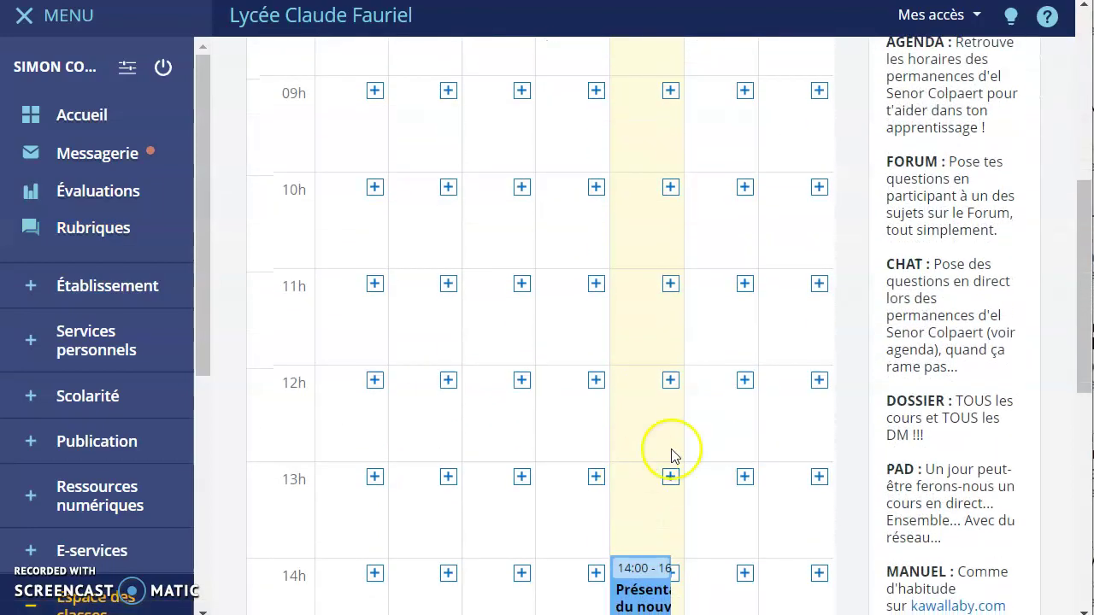
scroll(656, 496, "up", 8)
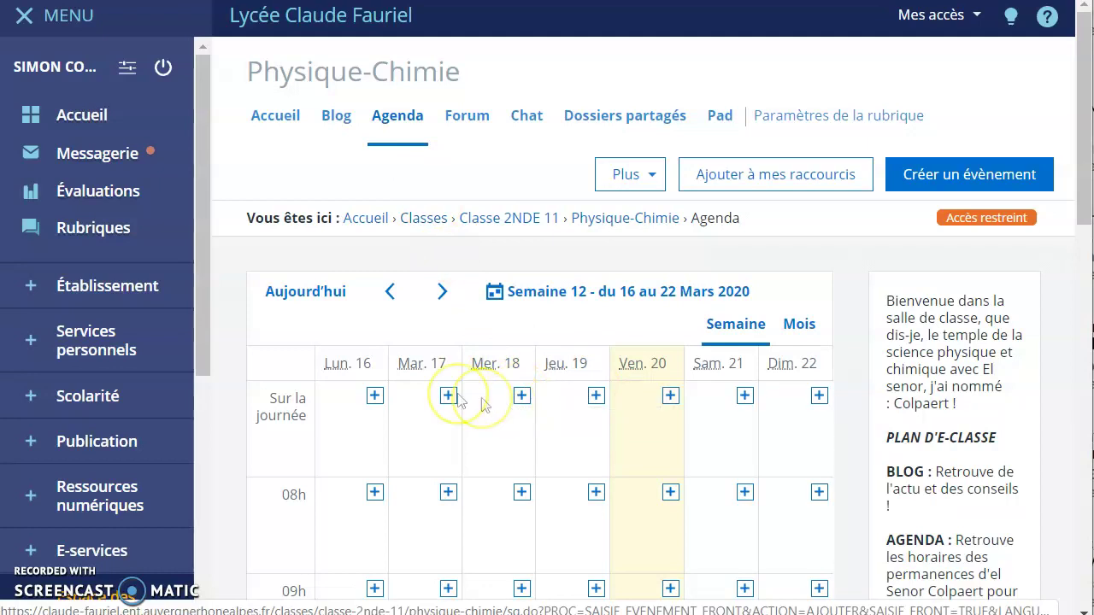
- Look through the Blog, Forum, Chat and Dossiers partagés sections of the Physique-Chimie space
left_click(340, 124)
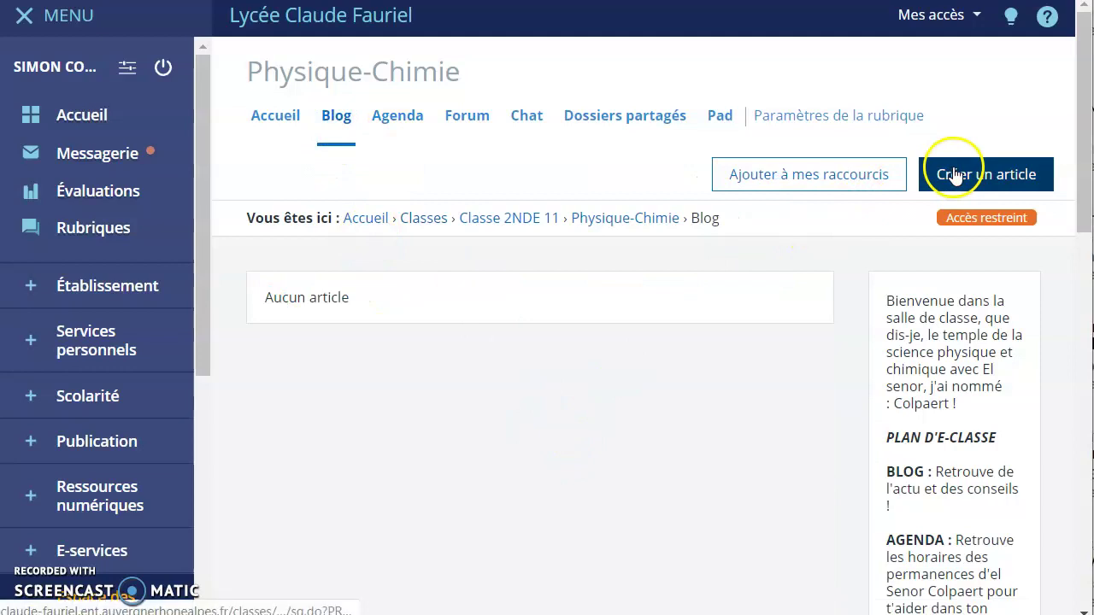
left_click(467, 119)
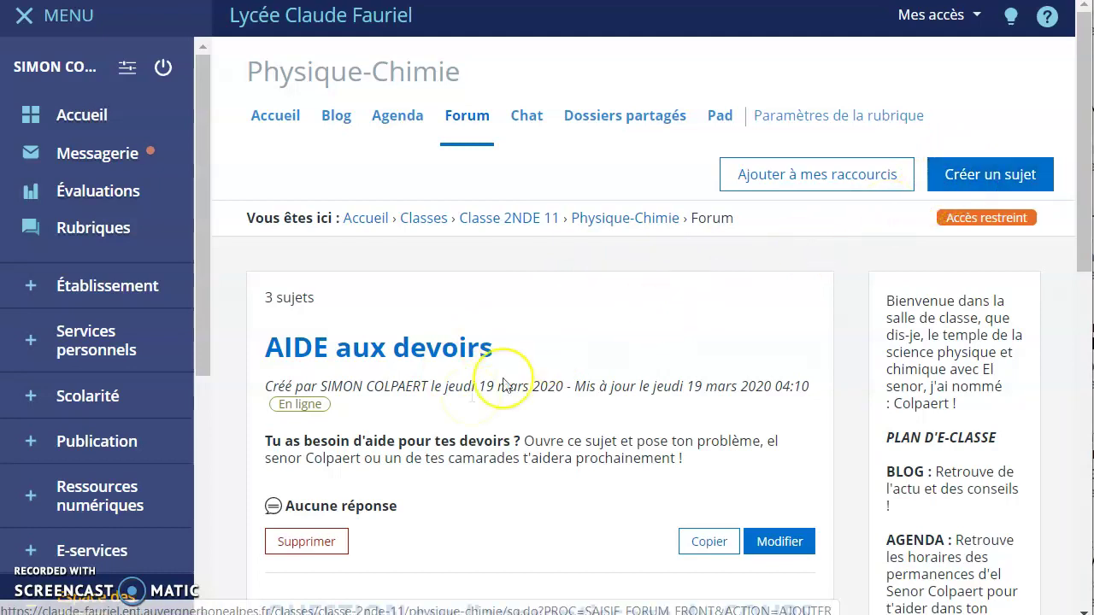
left_click(518, 124)
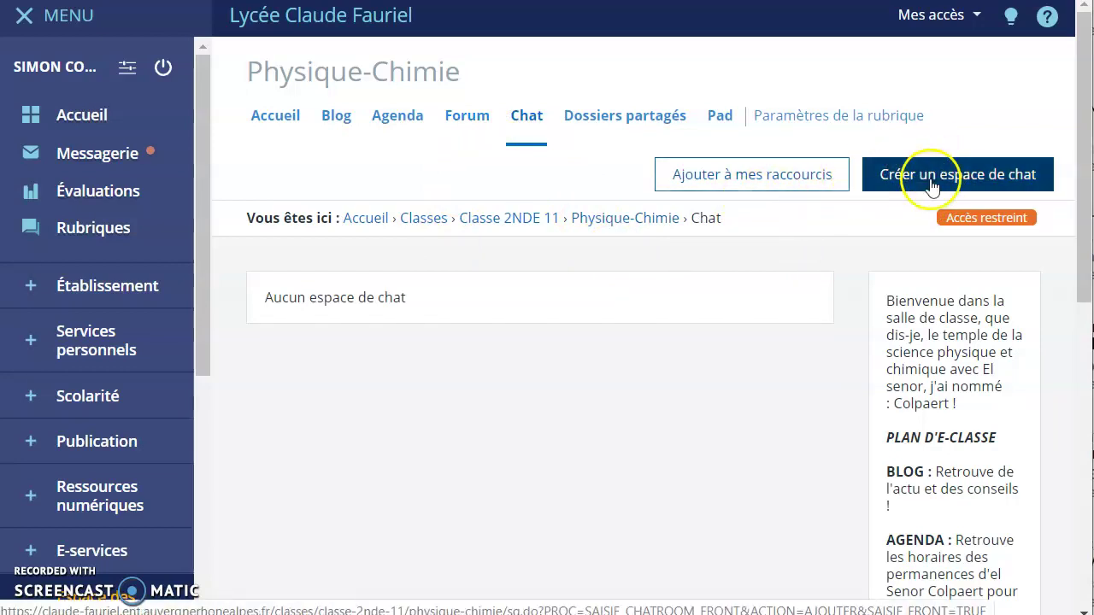
left_click(641, 128)
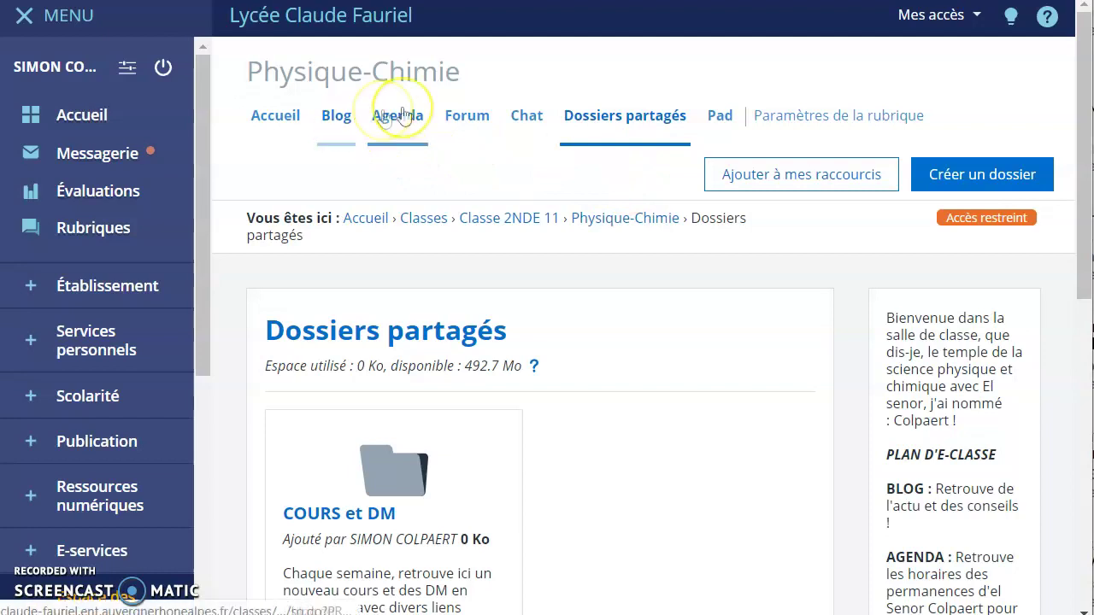
- Start a new article in the Physique-Chimie blog and go through its title, summary, illustration and content fields
left_click(339, 120)
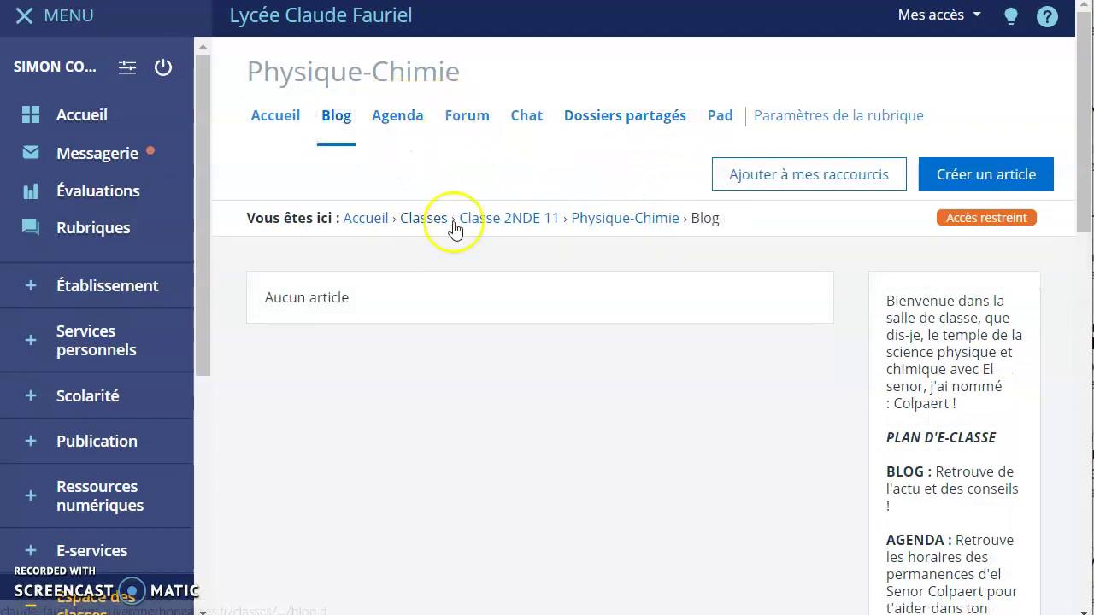
left_click(966, 178)
scroll(380, 355, "down", 3)
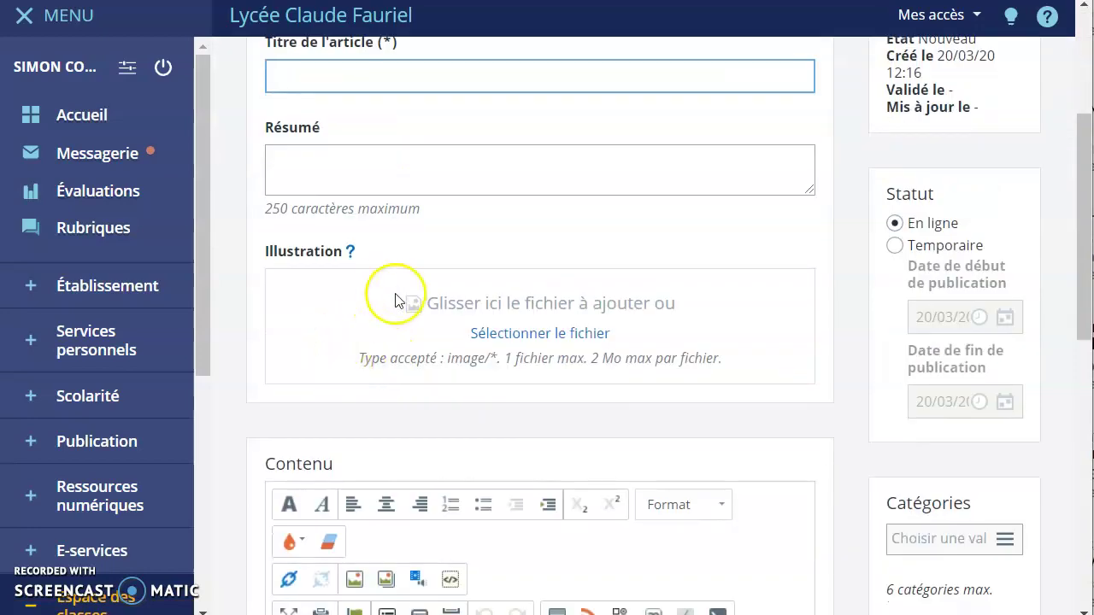
scroll(516, 303, "up", 1)
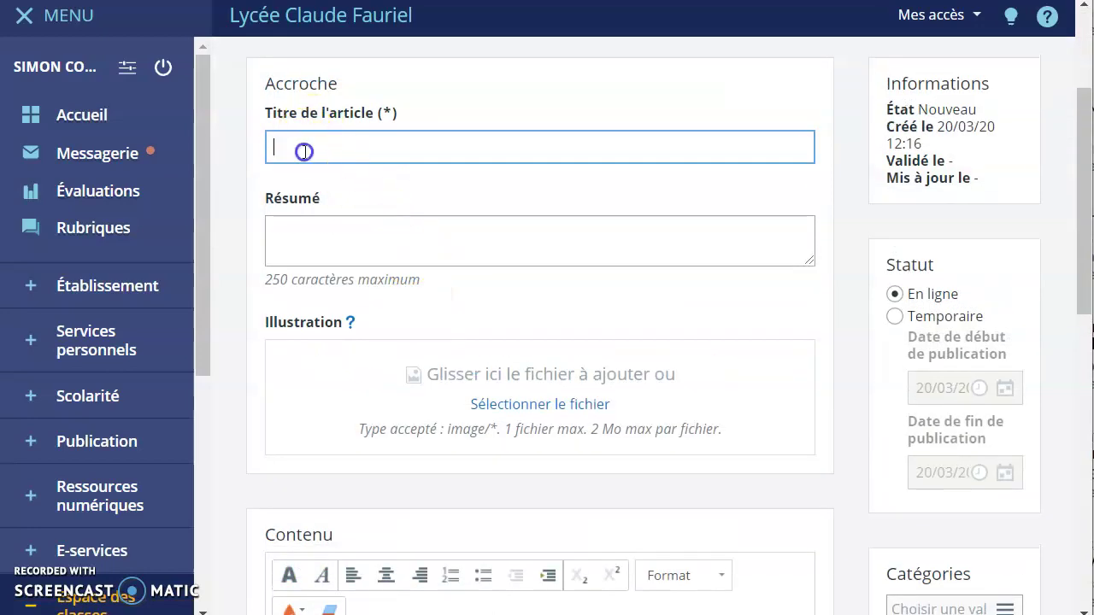
left_click(306, 224)
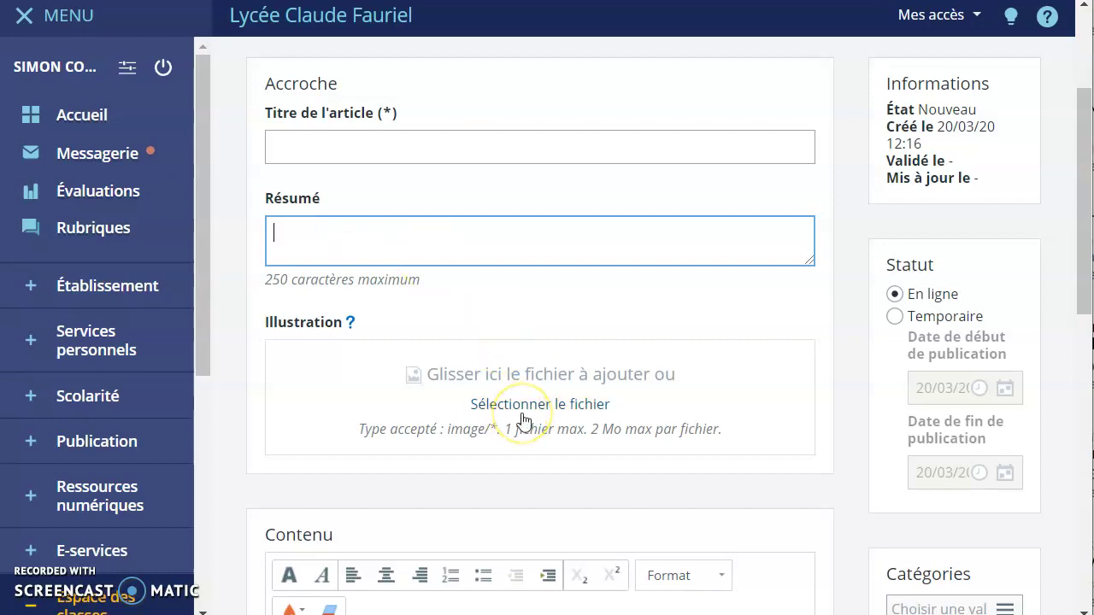
scroll(598, 496, "down", 5)
left_click(338, 337)
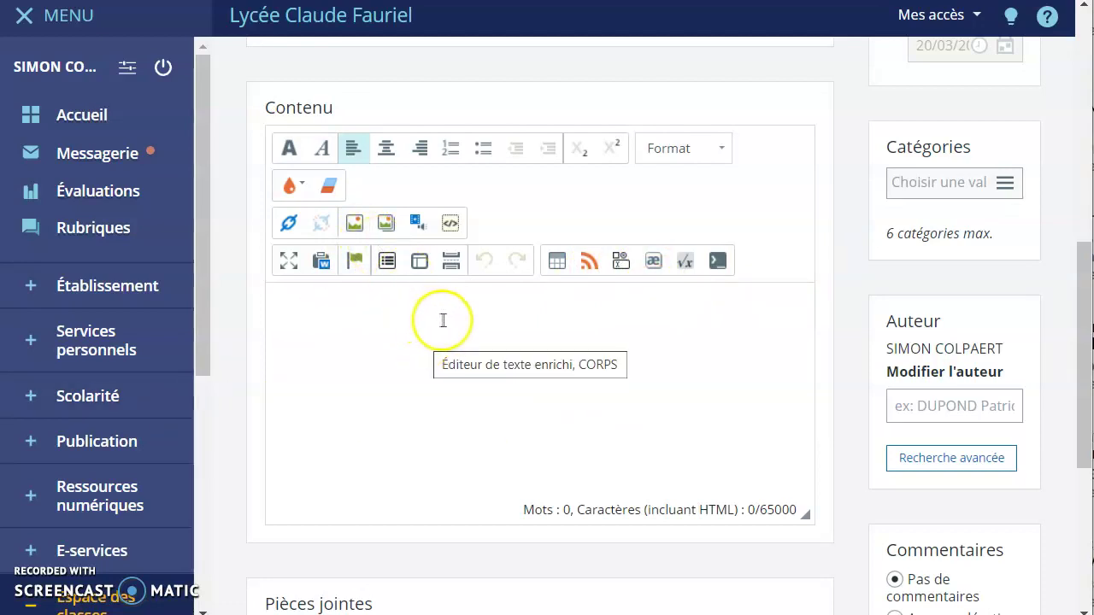
- Try inserting an audio file from the computer into the article's content, leaving the file selection and closing the media dialog
left_click(424, 223)
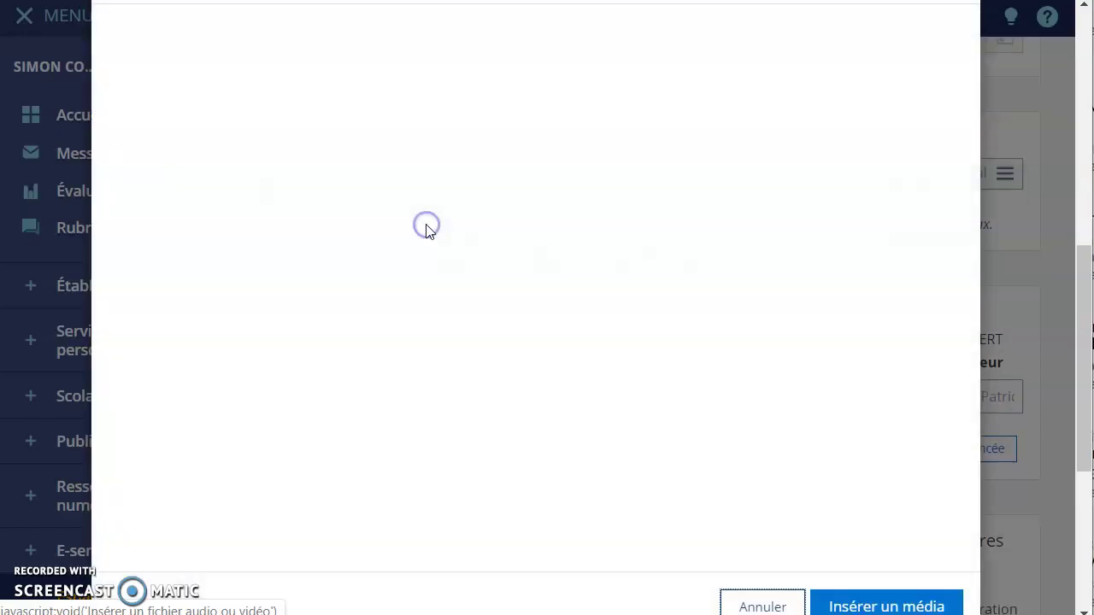
left_click(352, 76)
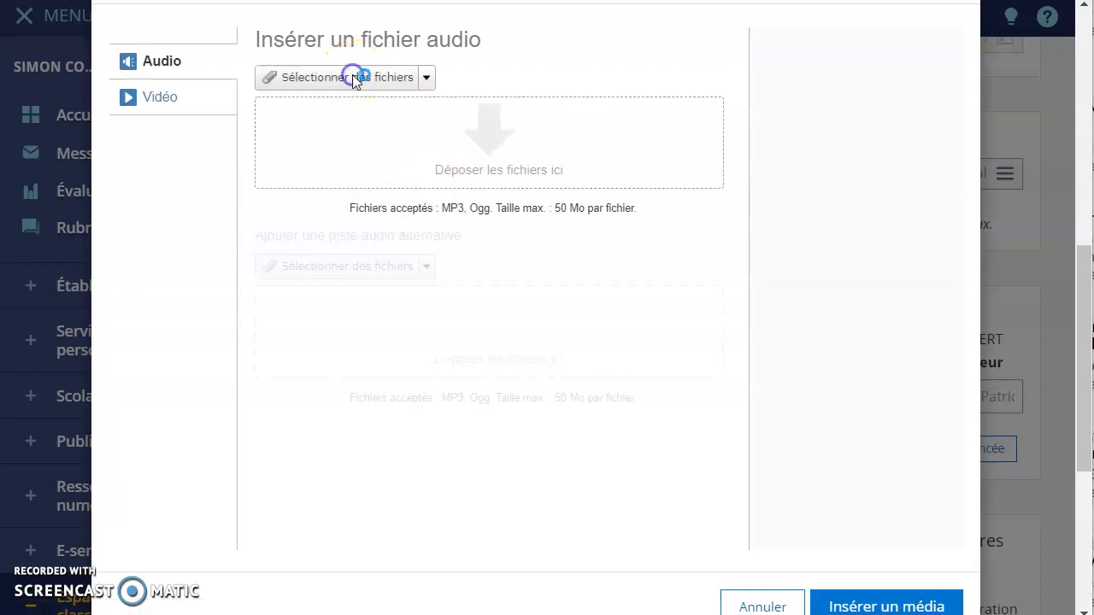
key("Escape")
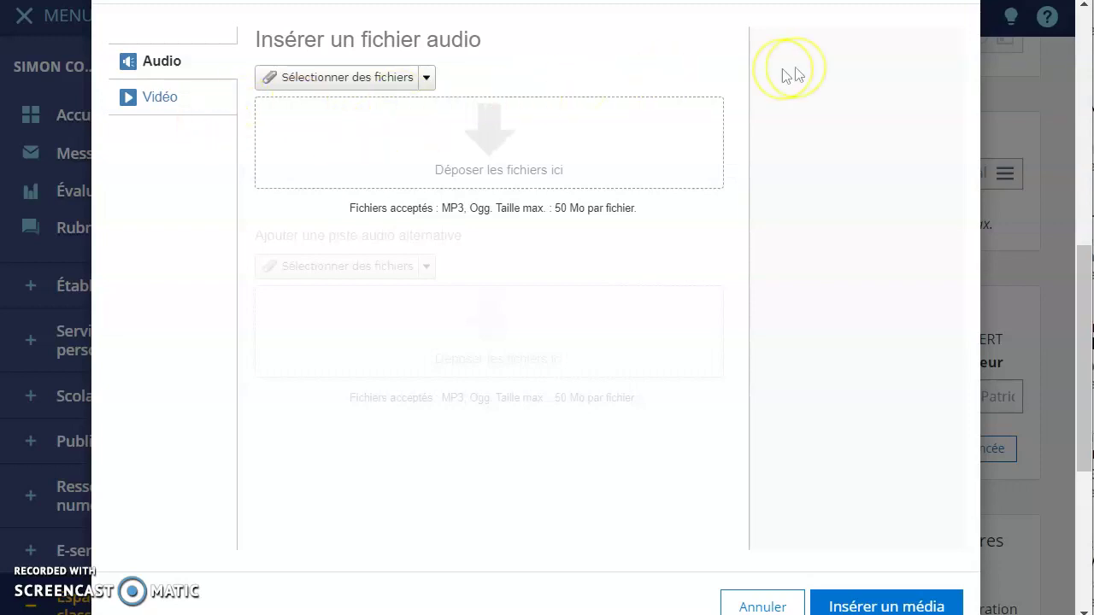
scroll(785, 76, "up", 2)
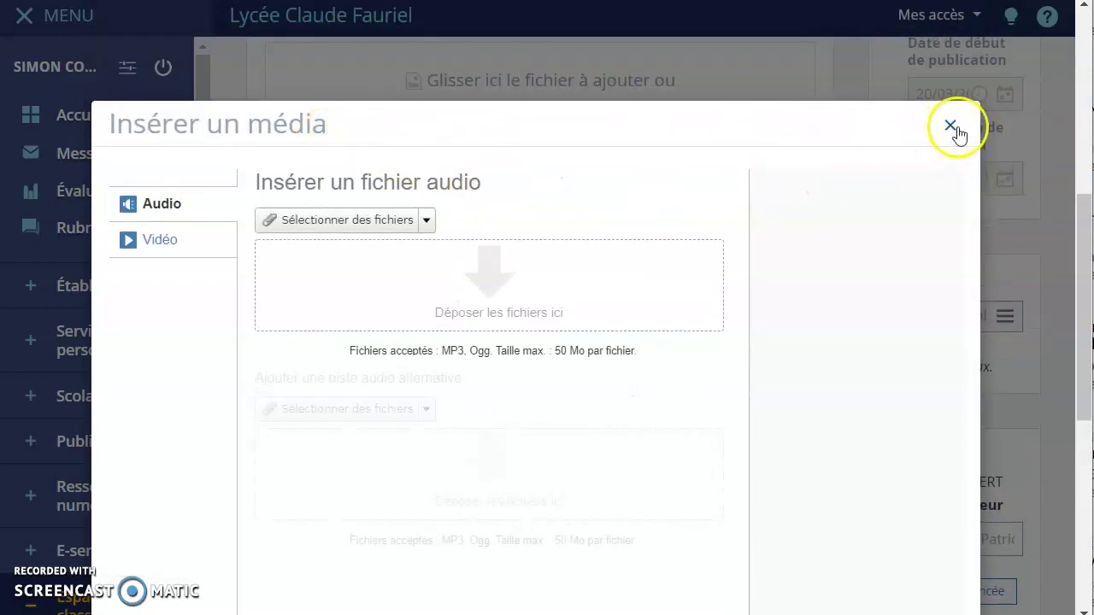
left_click(951, 129)
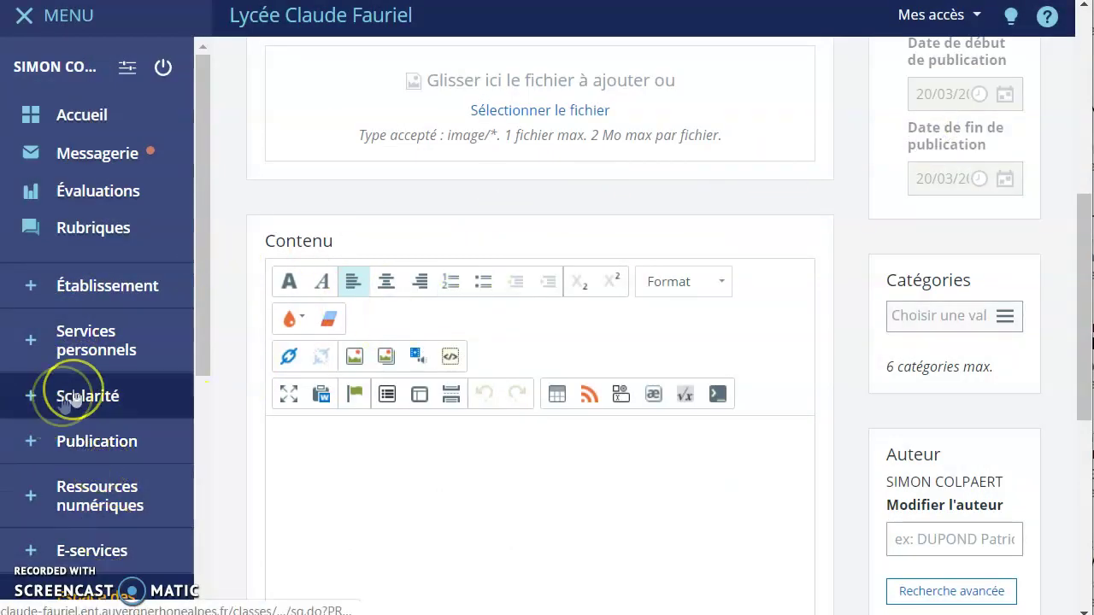
- Find the Porte-documents among the personal services and open its personal folder
left_click(32, 441)
left_click(43, 555)
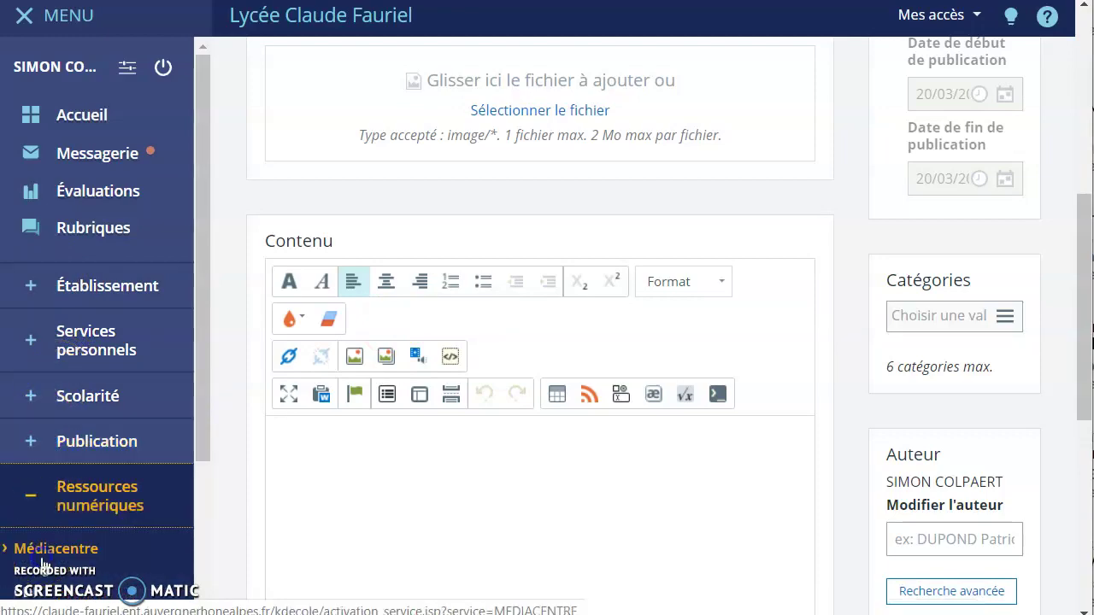
left_click(34, 492)
scroll(66, 503, "down", 2)
left_click(34, 551)
left_click(24, 136)
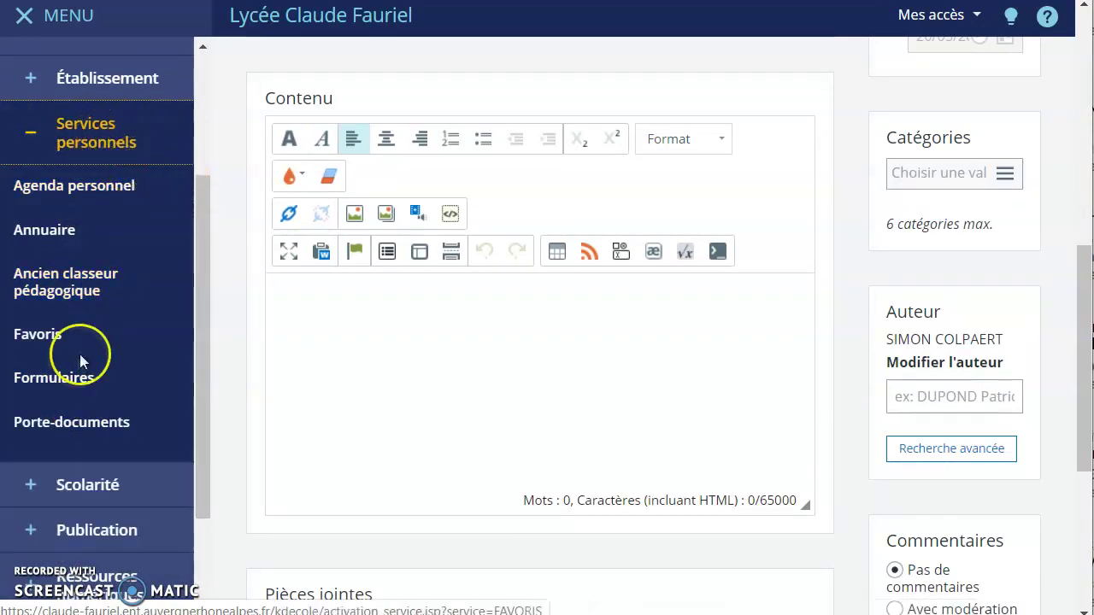
left_click(56, 428)
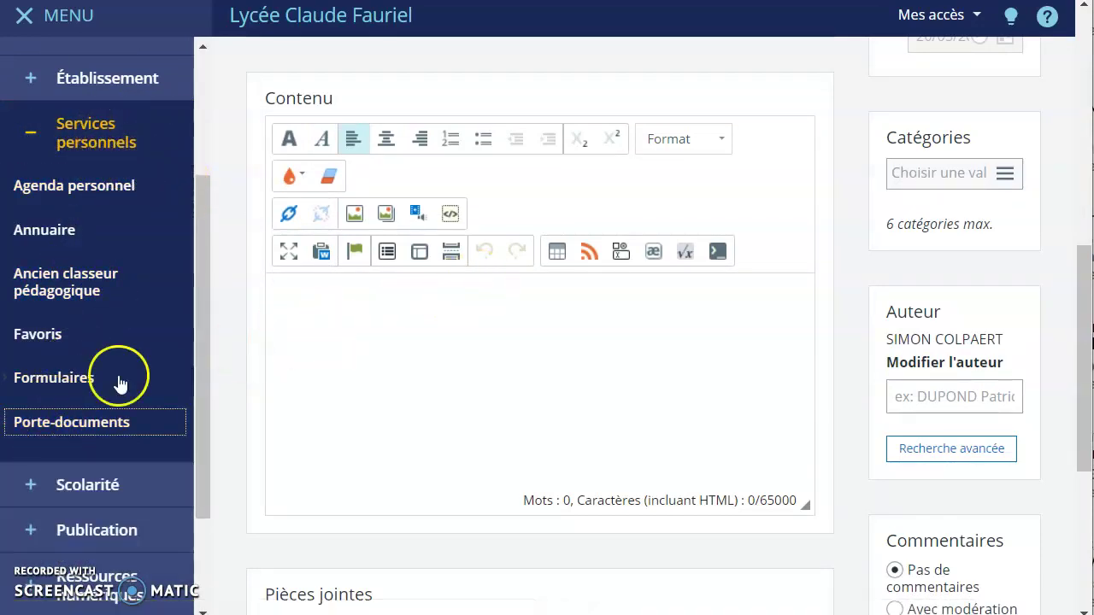
left_click(104, 435)
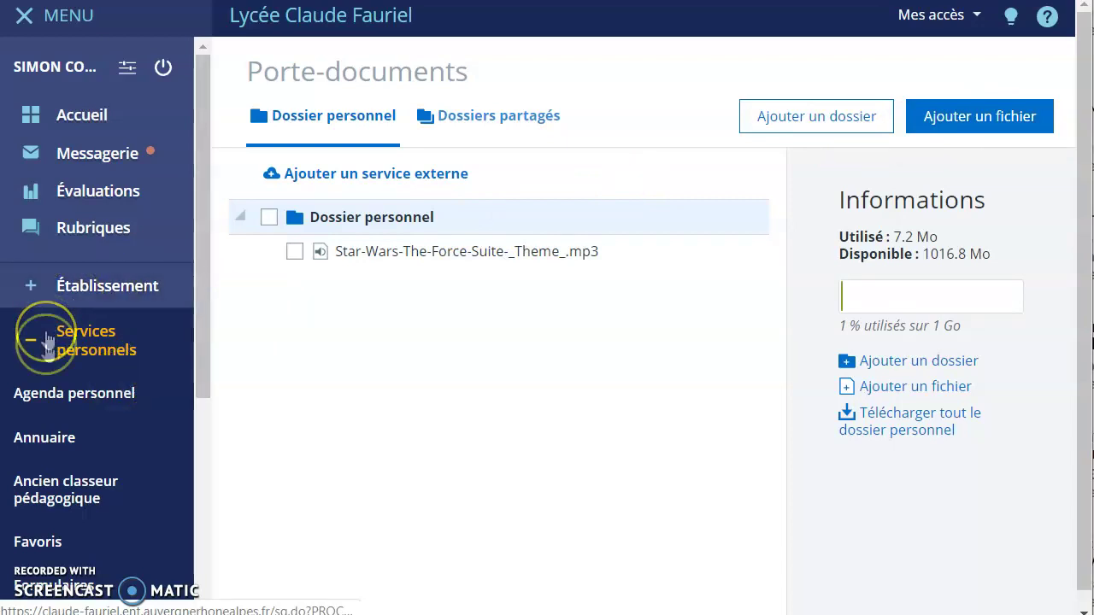
- Return to the Physique-Chimie page of Classe 2NDE 11 and start a new blog article
scroll(155, 355, "down", 3)
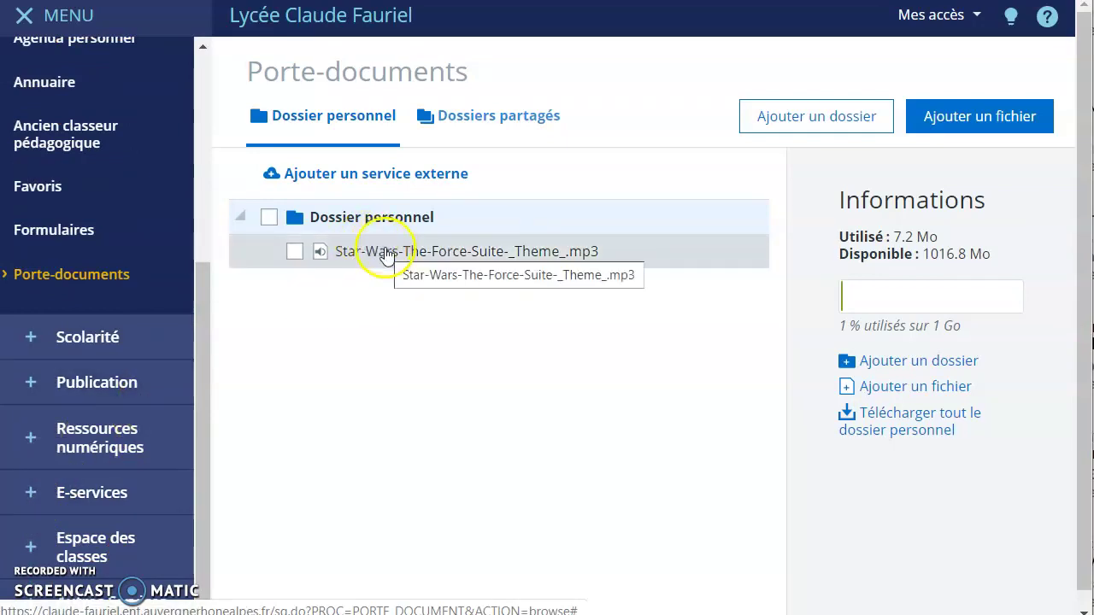
left_click(34, 547)
left_click(171, 540)
left_click(101, 511)
left_click(102, 566)
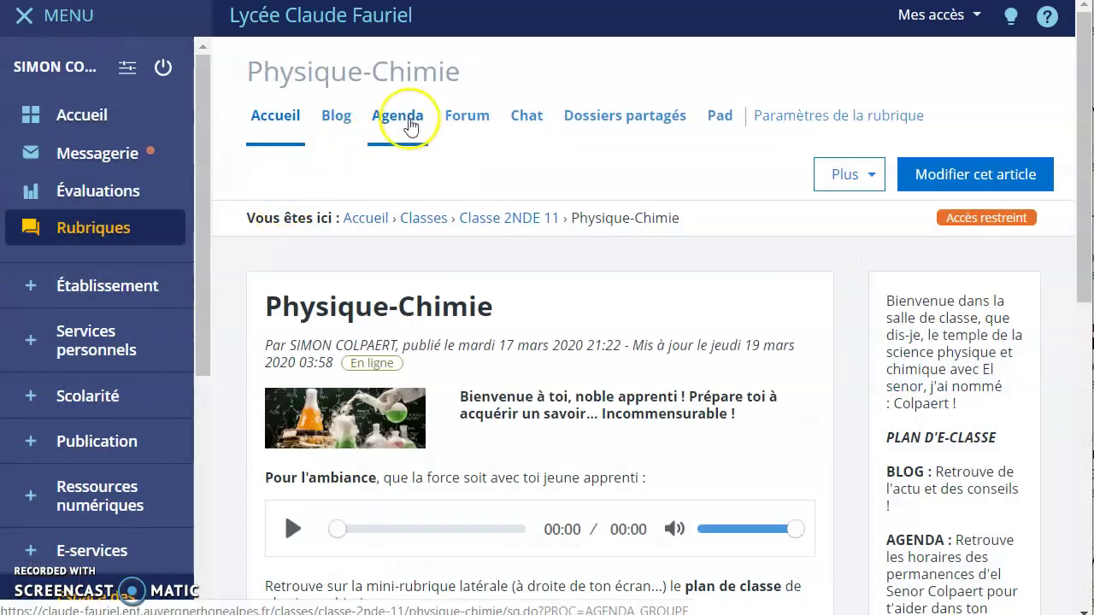
left_click(341, 124)
left_click(940, 176)
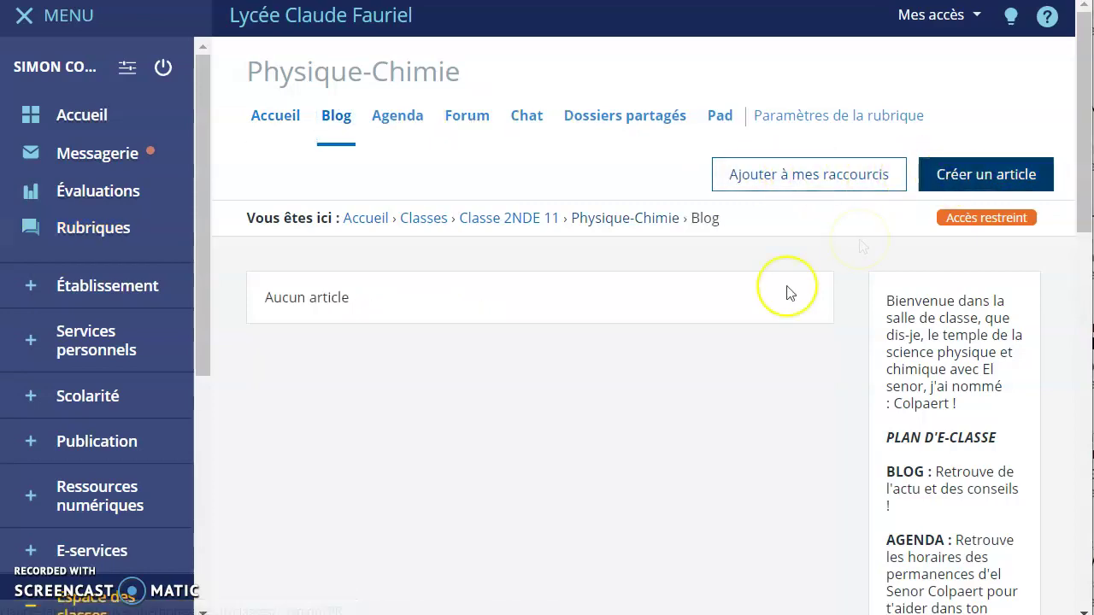
- Open the audio file insertion for the article's content and choose the Porte-documents as the file source
scroll(340, 413, "down", 5)
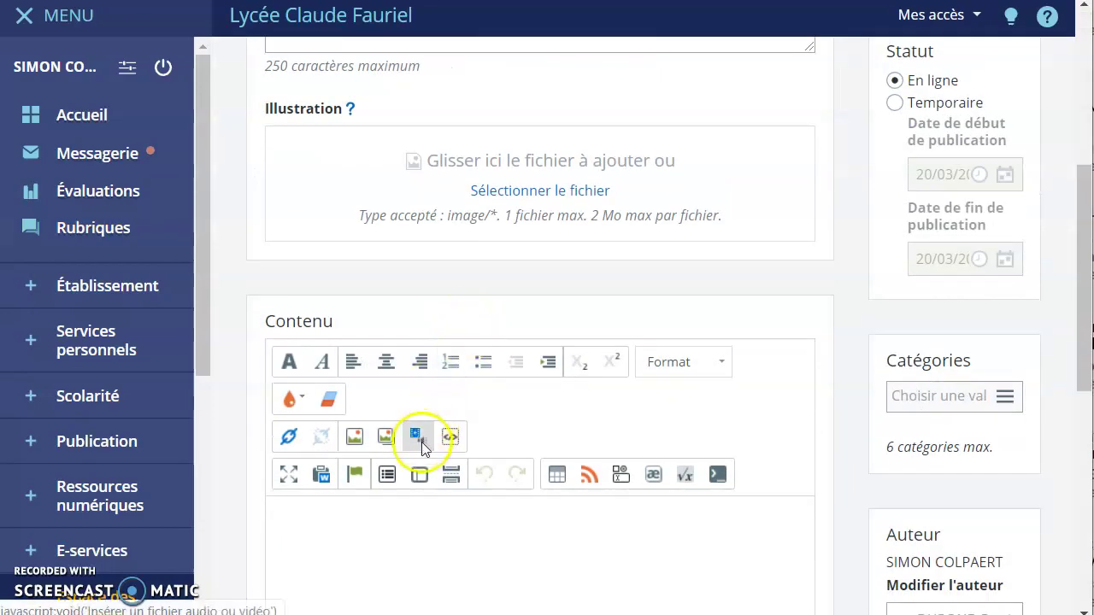
left_click(420, 439)
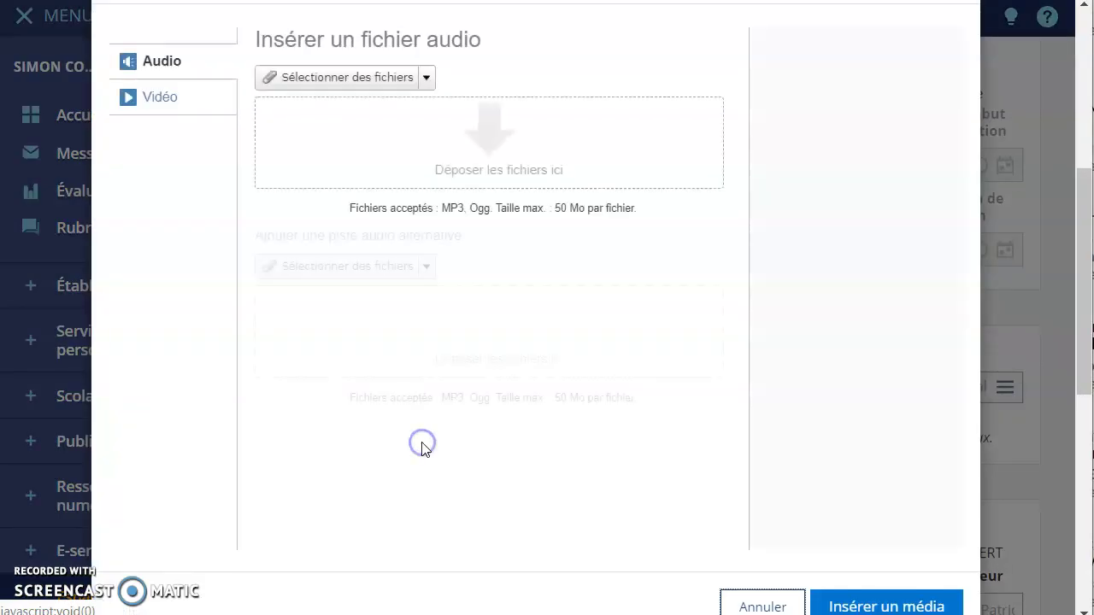
left_click(426, 77)
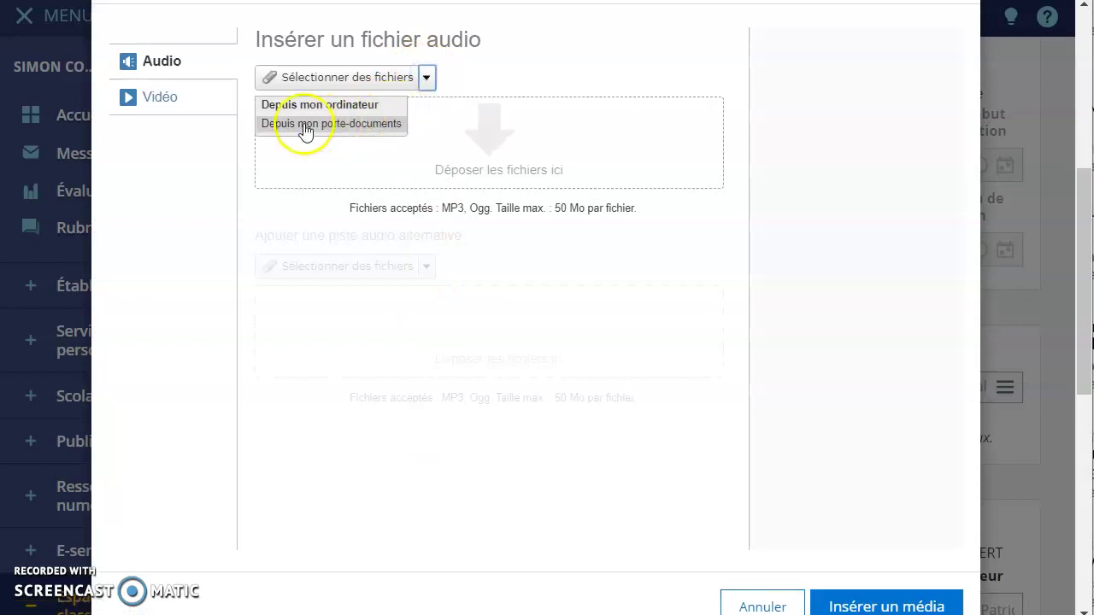
left_click(401, 127)
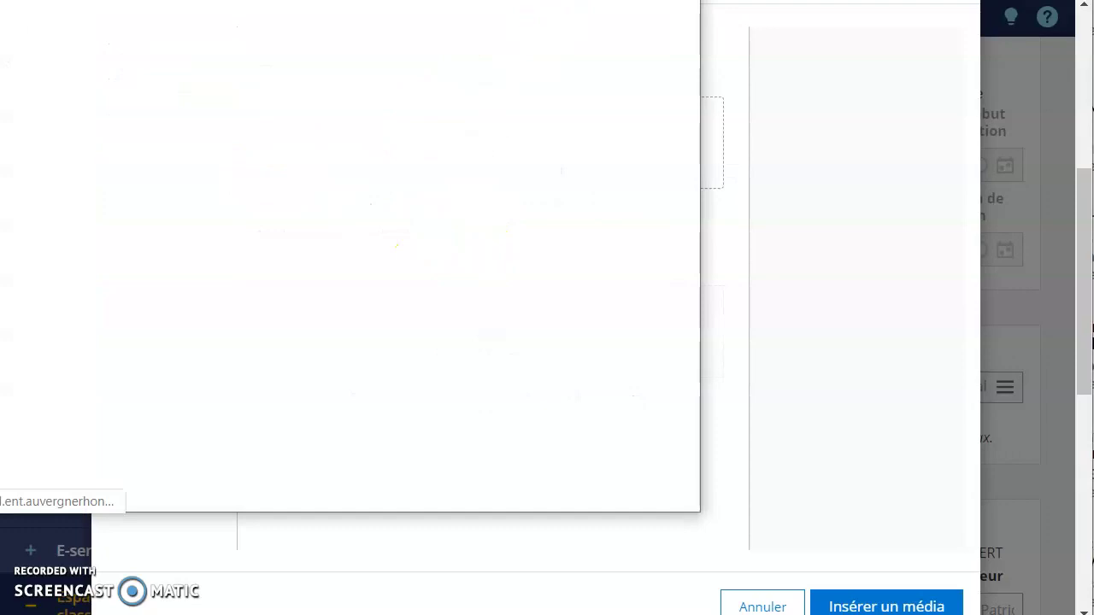
left_click(406, 147)
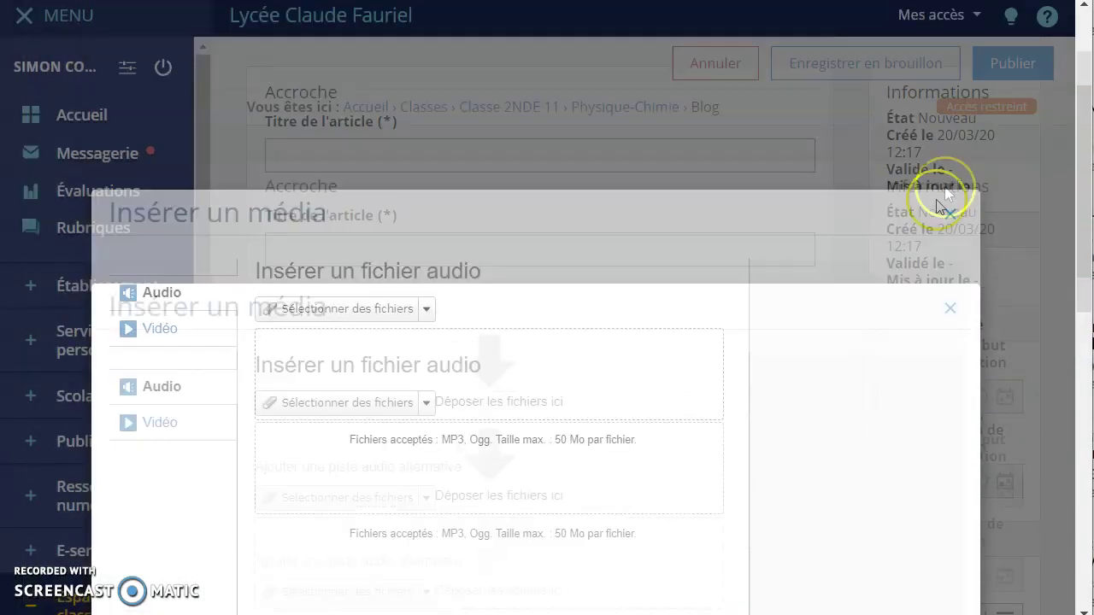
- Close the media insertion dialog and leave the new article for the Physique-Chimie home page of Classe 2NDE 11
scroll(940, 196, "up", 4)
left_click(954, 341)
scroll(709, 322, "down", 2)
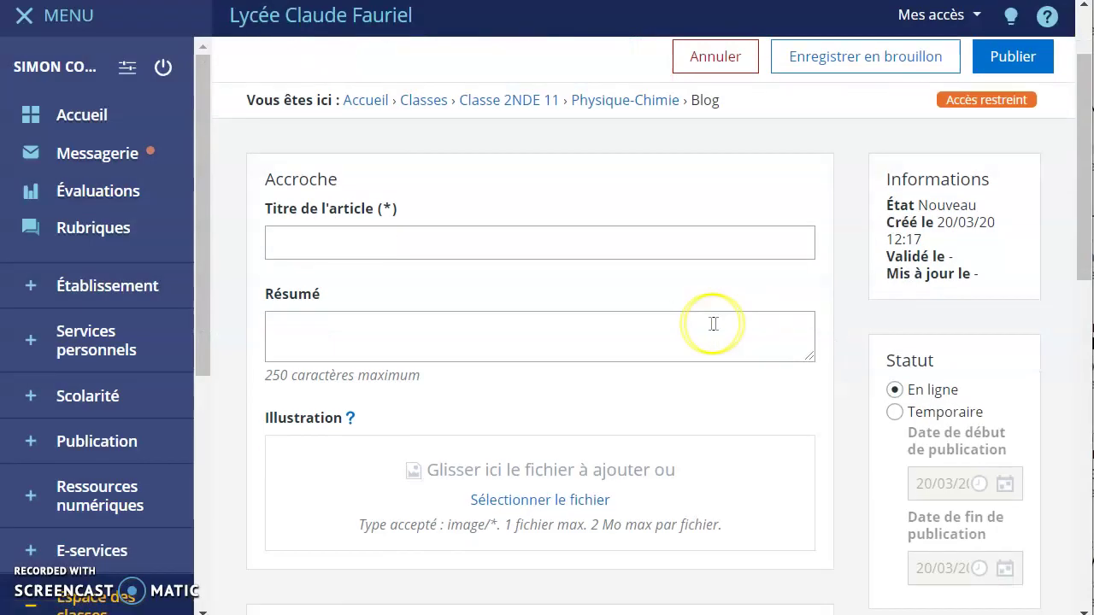
scroll(618, 325, "up", 3)
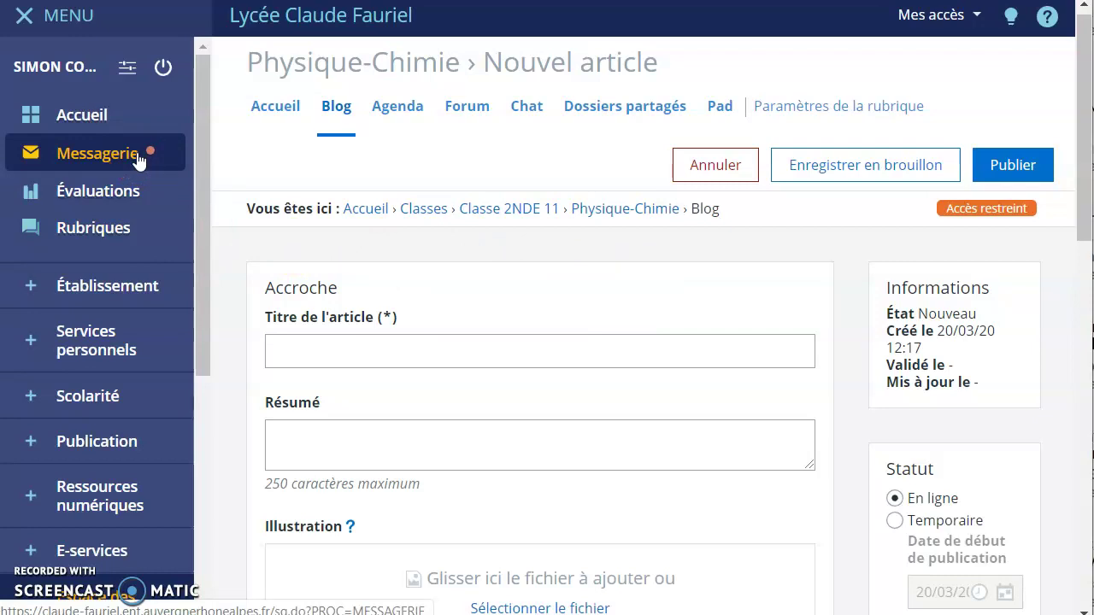
left_click(123, 234)
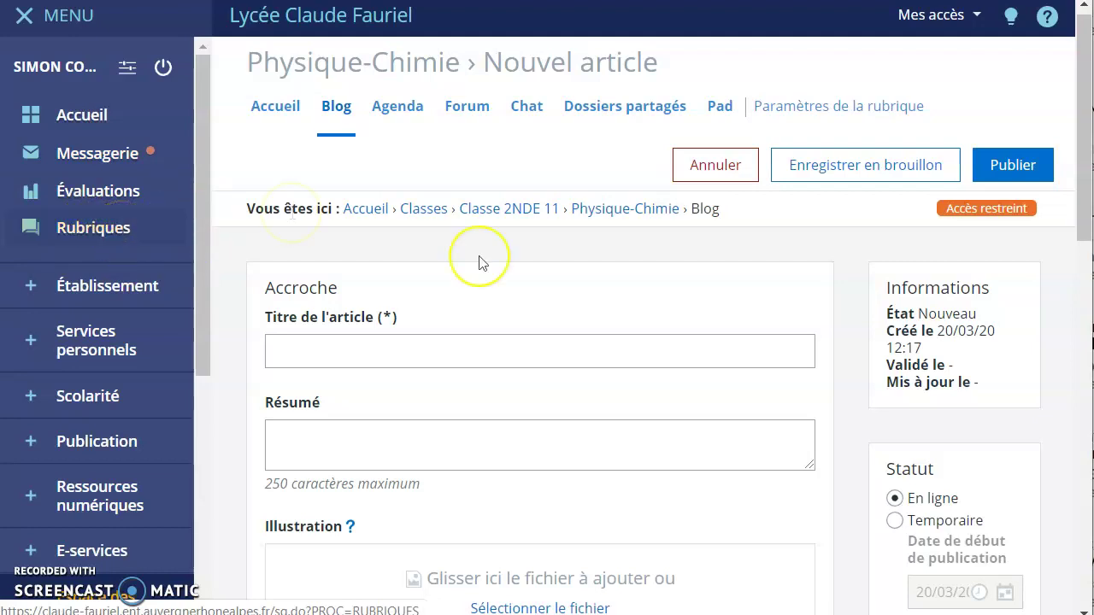
left_click(273, 106)
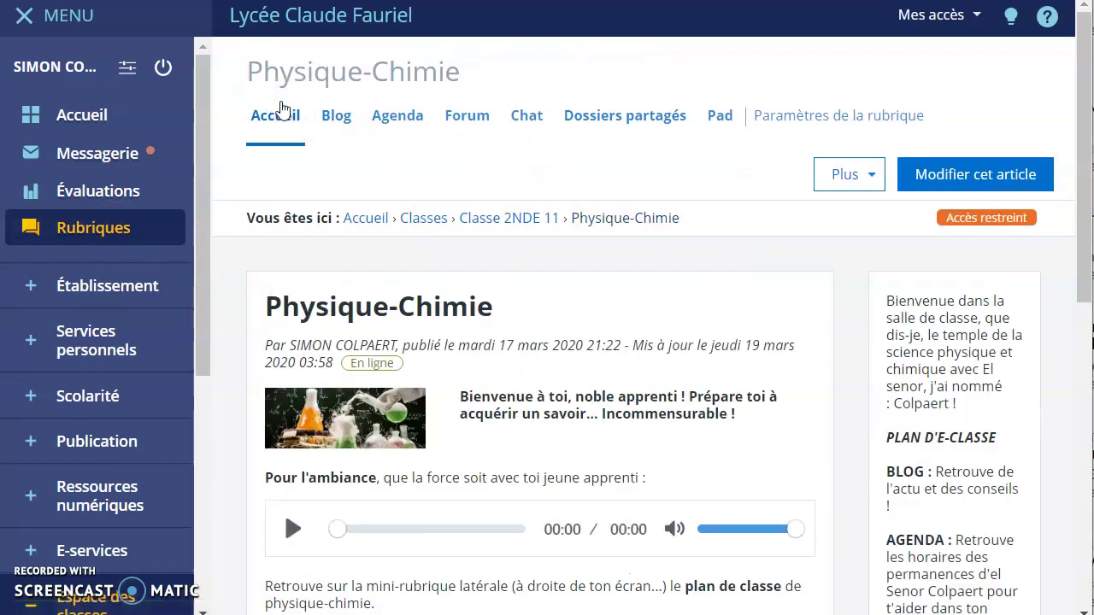
left_click_drag(461, 72, 240, 86)
left_click(282, 72)
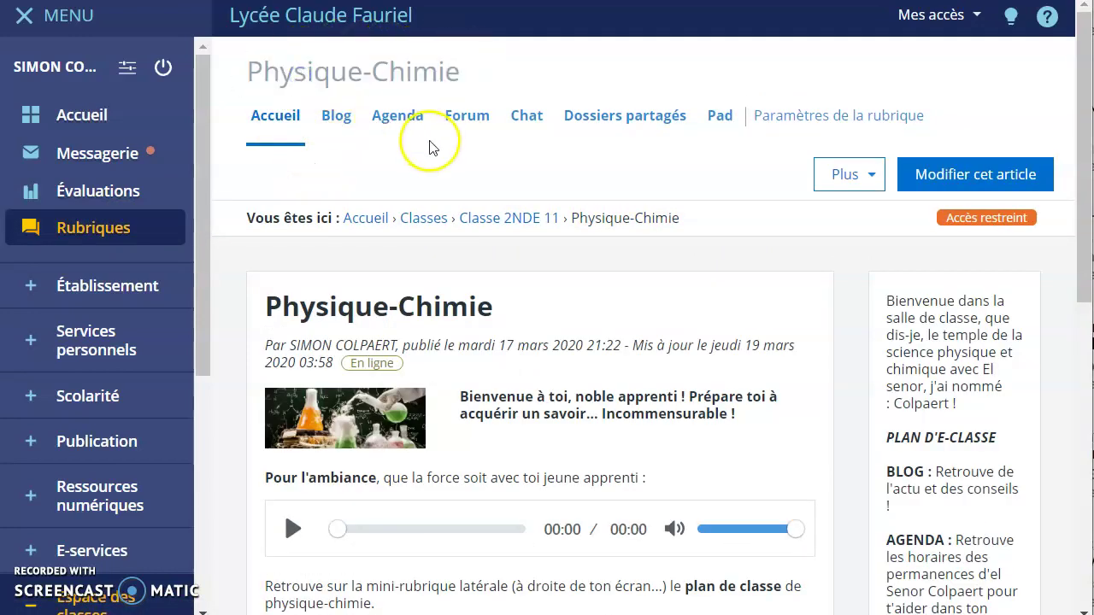
- Open the rubrique management and start creating a new rubrique
left_click(74, 232)
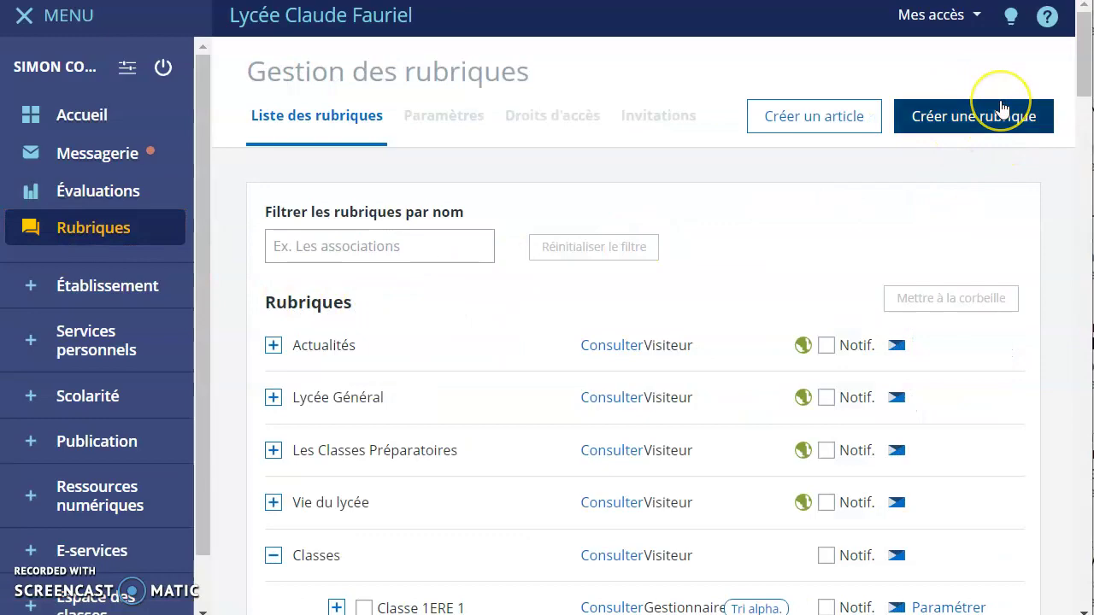
left_click(985, 128)
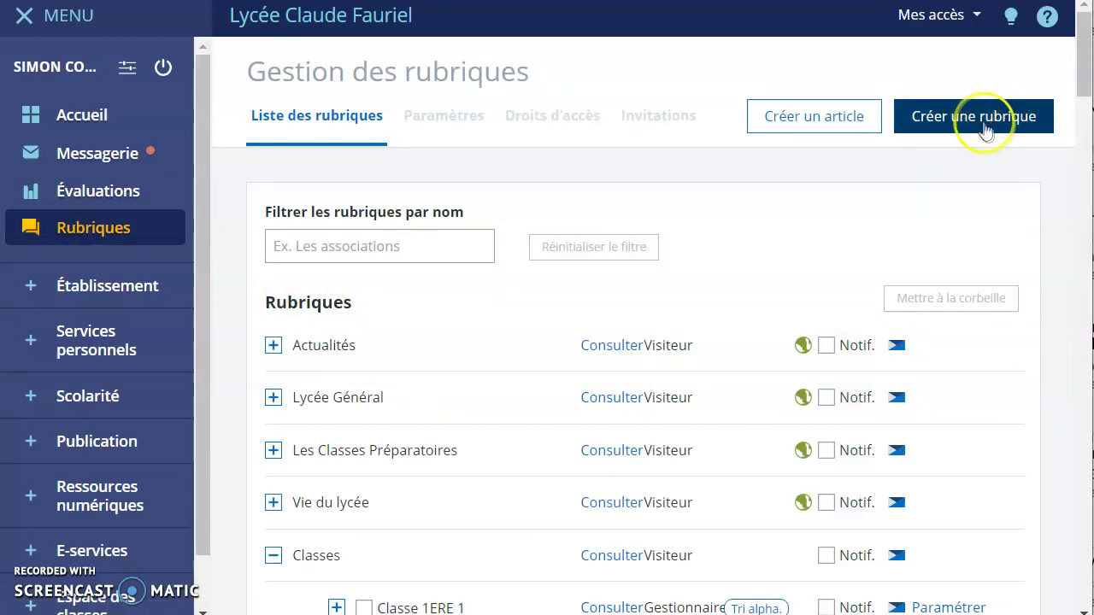
scroll(598, 316, "down", 2)
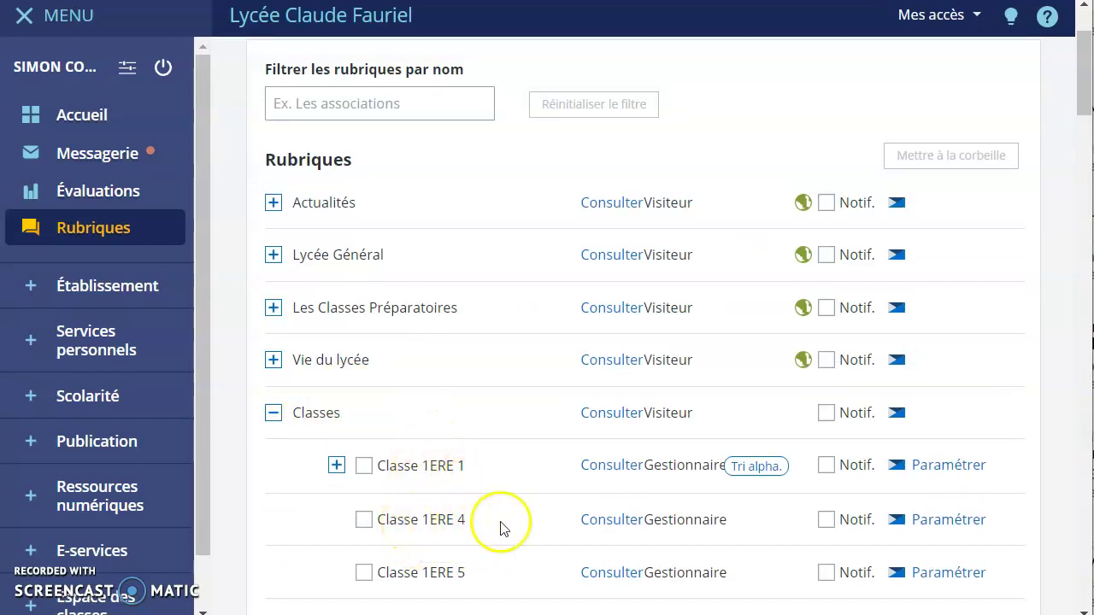
scroll(867, 269, "up", 2)
left_click(947, 116)
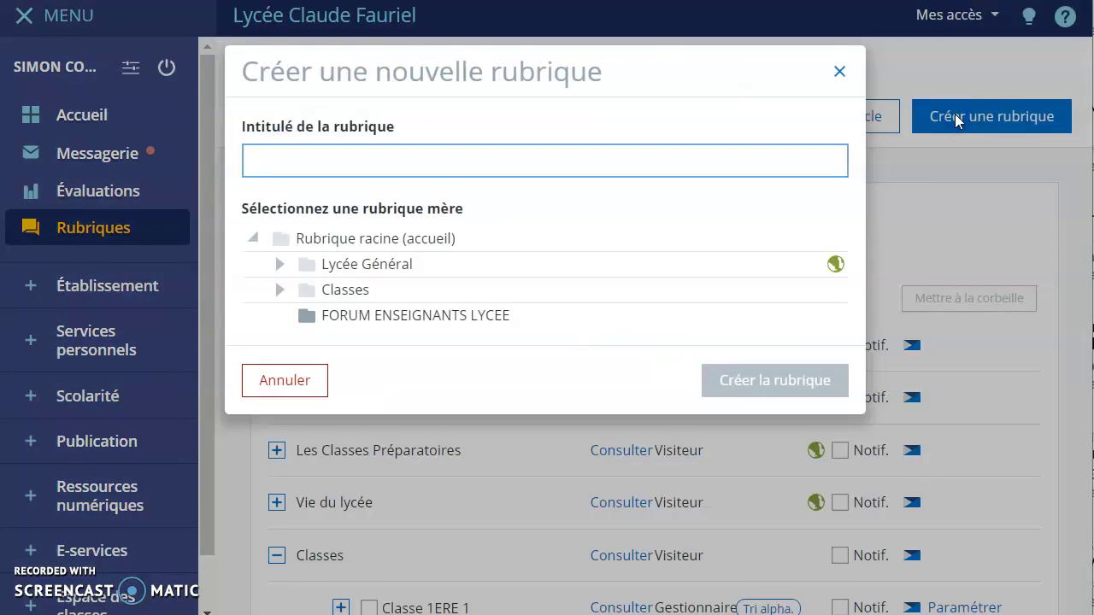
- Title the new rubrique Physique-Chimie, choose Classe 1ERE 4 as its parent rubrique and create it
left_click(661, 167)
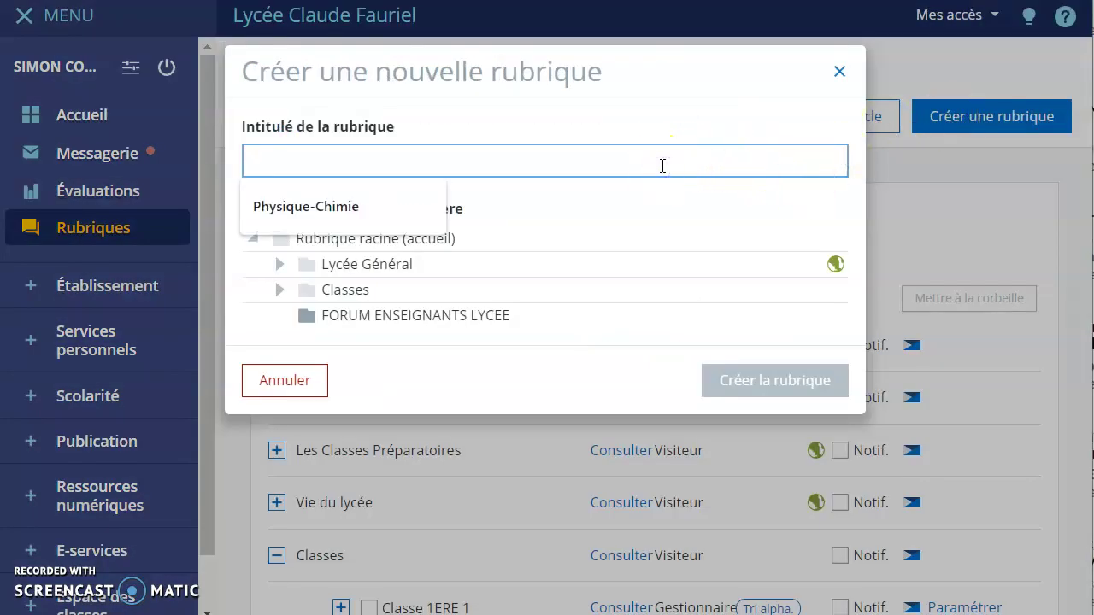
left_click(626, 251)
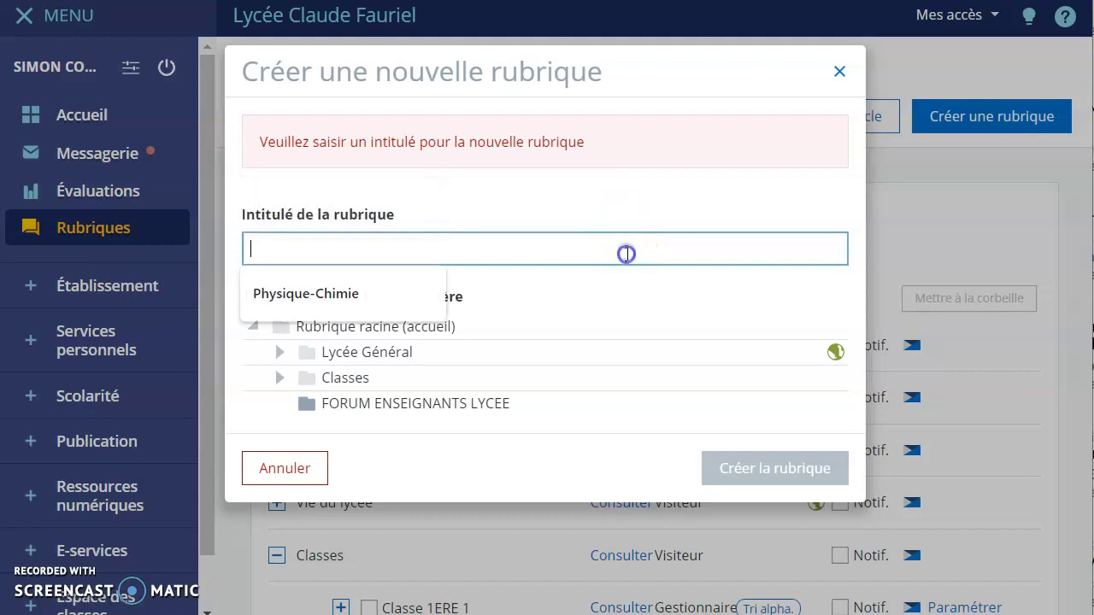
type("Physiq")
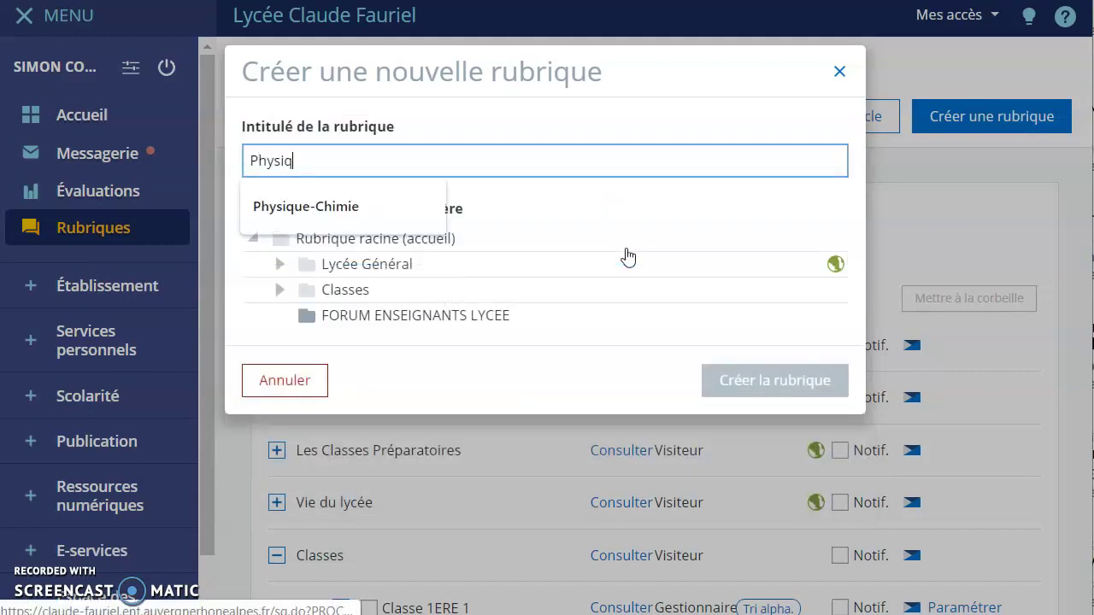
type("ue-Chimie")
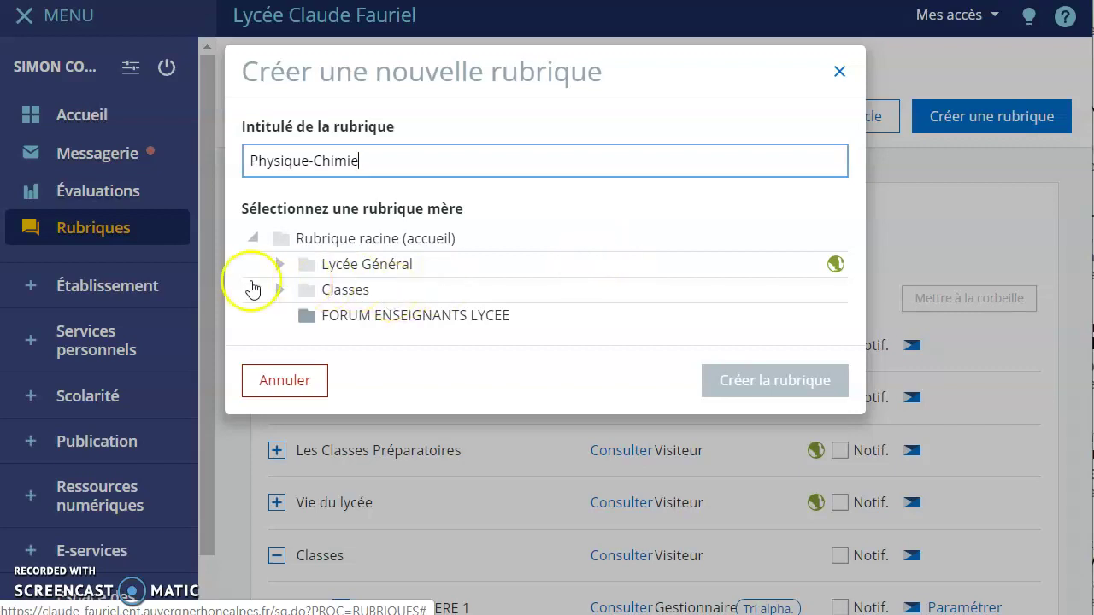
left_click(280, 290)
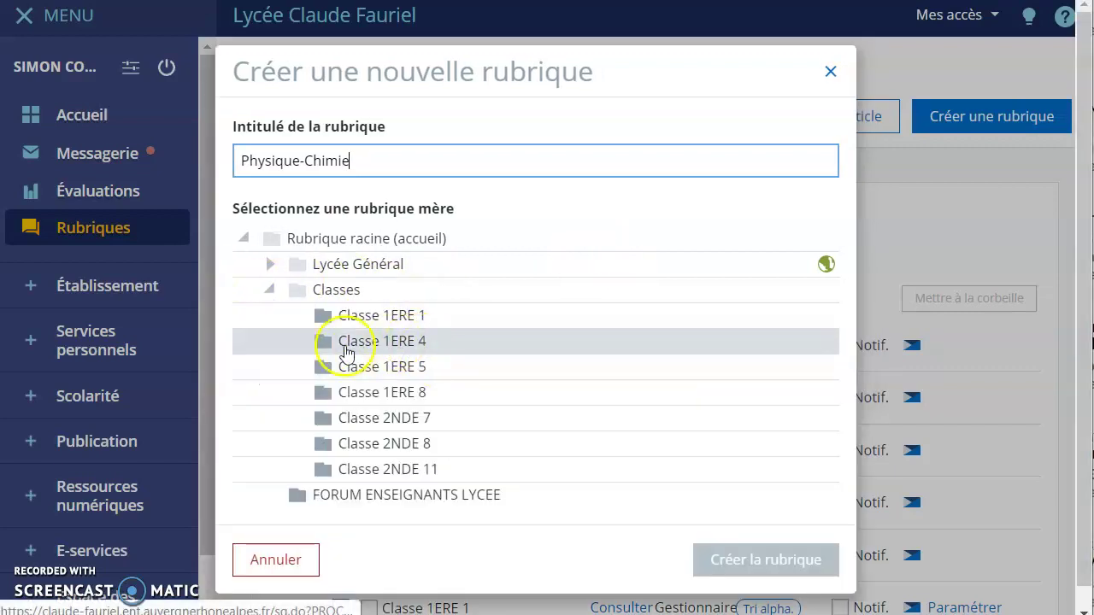
left_click(346, 341)
left_click(734, 562)
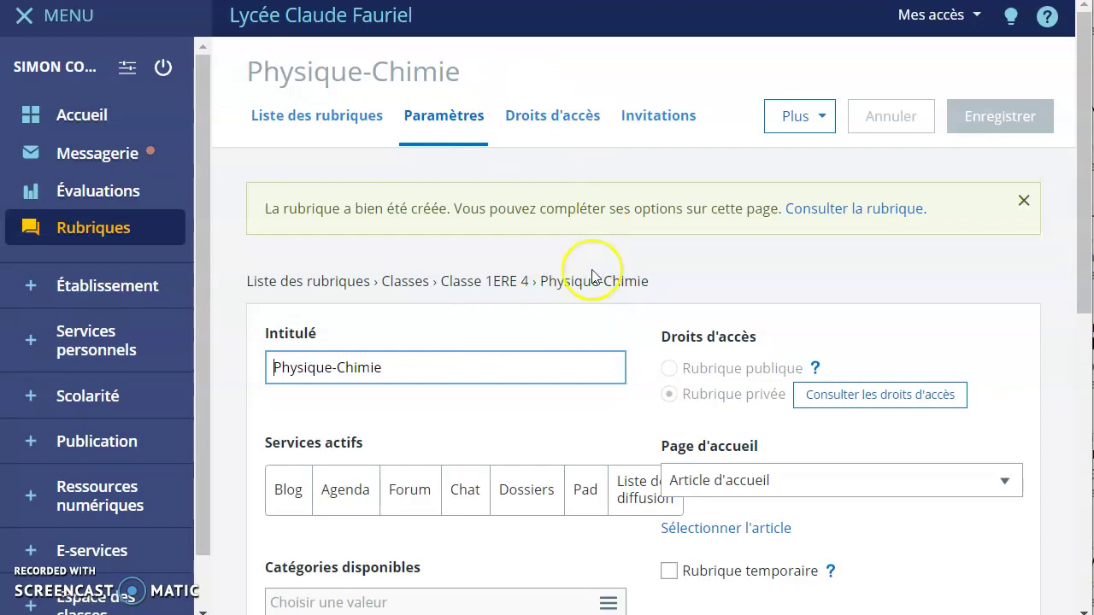
- Activate the Blog, Agenda, Forum, Chat, Dossiers and Pad services for the Physique-Chimie rubrique
scroll(589, 285, "down", 1)
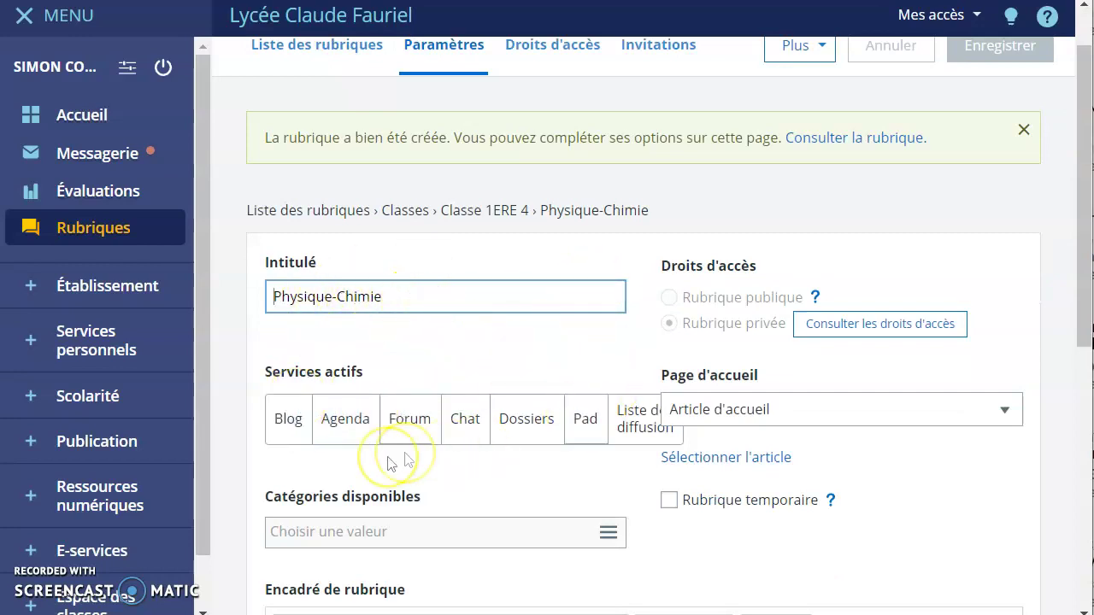
left_click(290, 423)
left_click(352, 420)
left_click(410, 419)
left_click(465, 420)
left_click(526, 419)
left_click(592, 421)
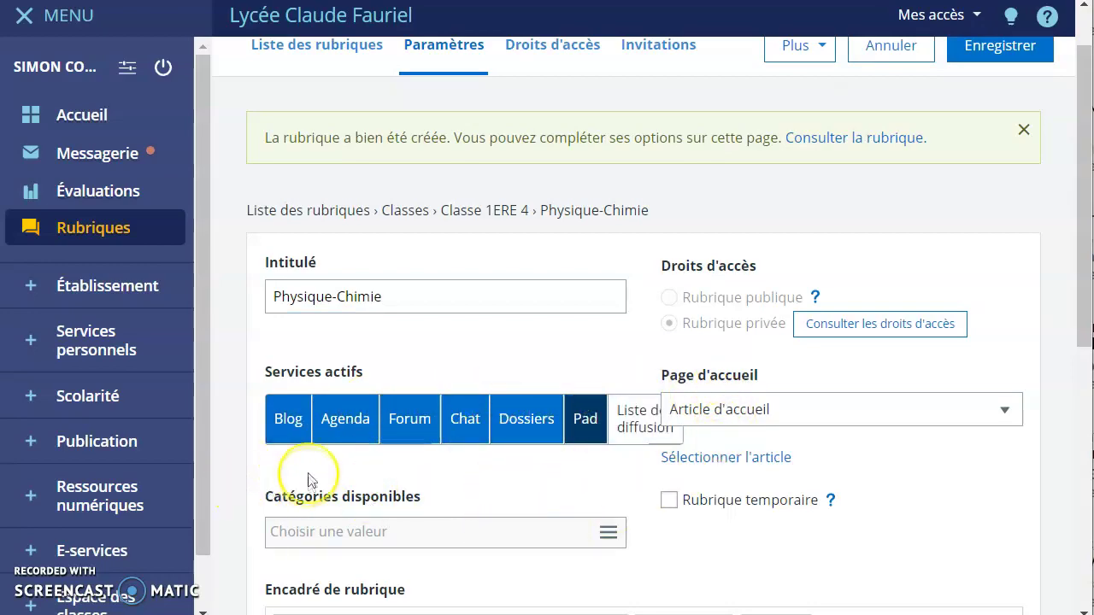
- Write "Bienvenue en physique-chimie, la meilleure des disciplines évidemment !!!" in the rubrique's Encadré de rubrique and save the settings
scroll(872, 484, "down", 1)
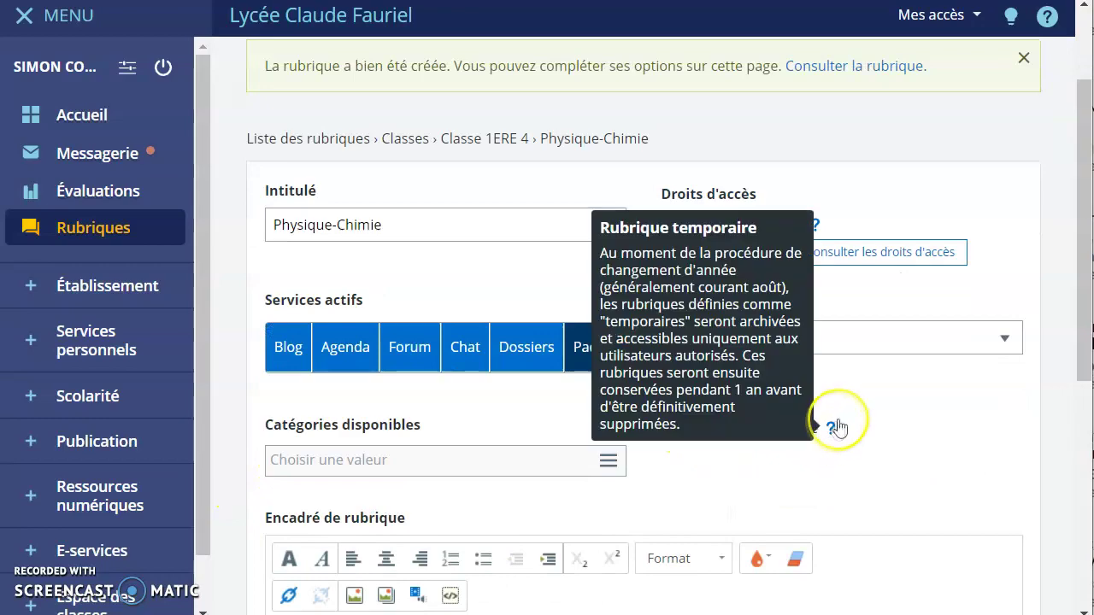
scroll(971, 440, "down", 1)
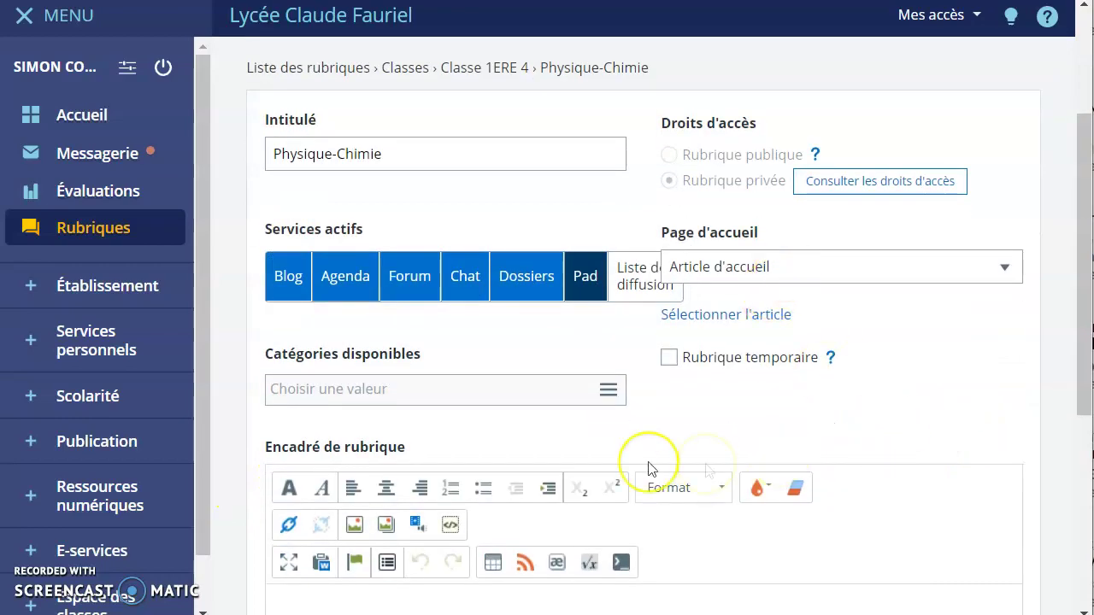
scroll(706, 467, "down", 3)
left_click(379, 443)
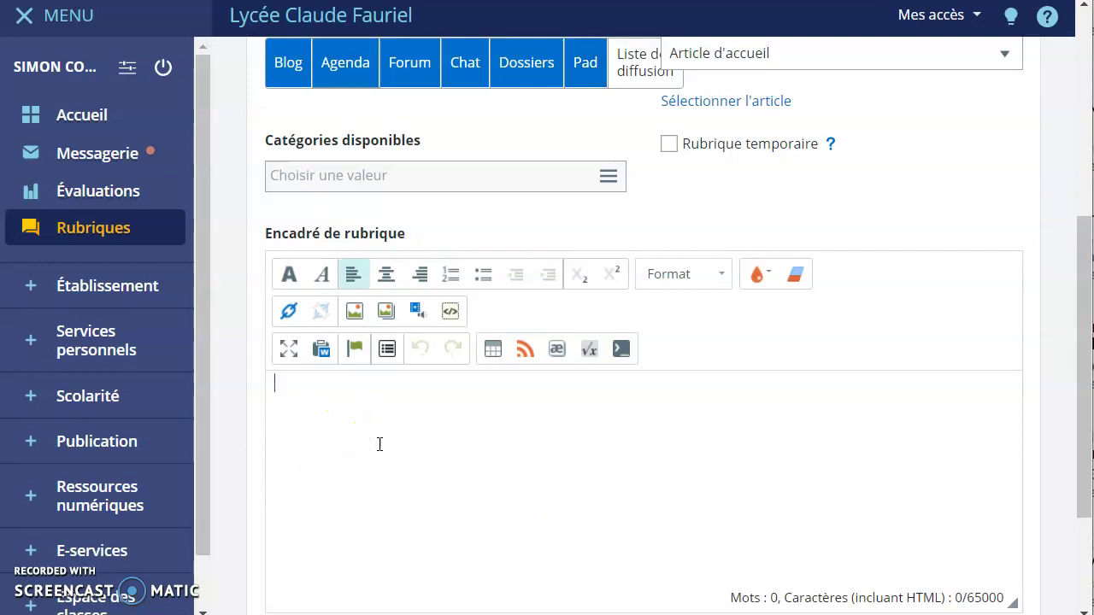
type("Biuenvenue en physique-chimie, la")
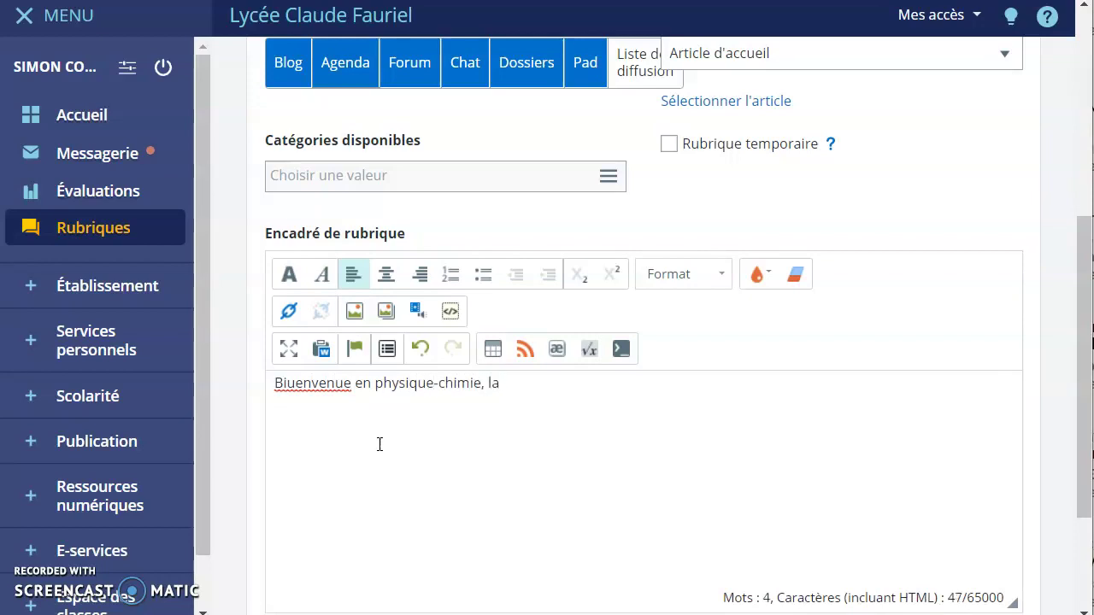
key("Delete")
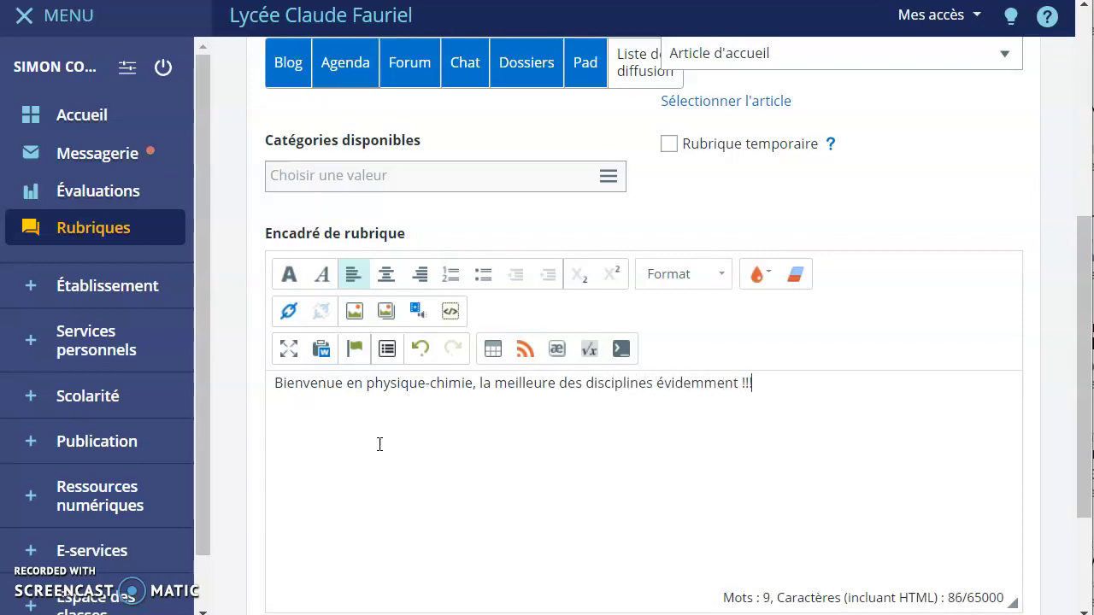
scroll(953, 282, "down", 2)
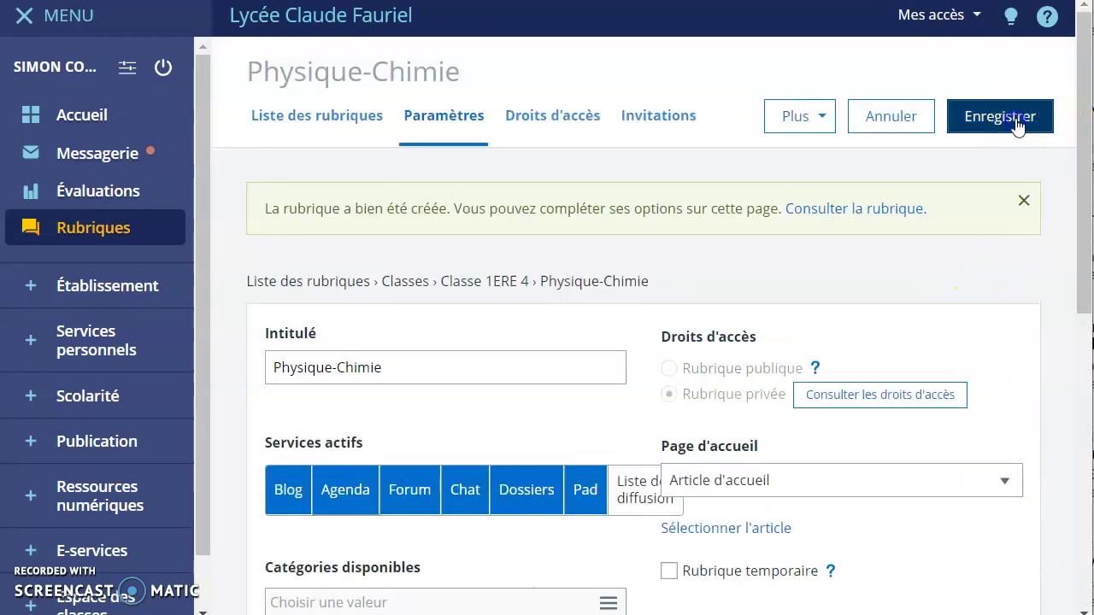
left_click(1017, 126)
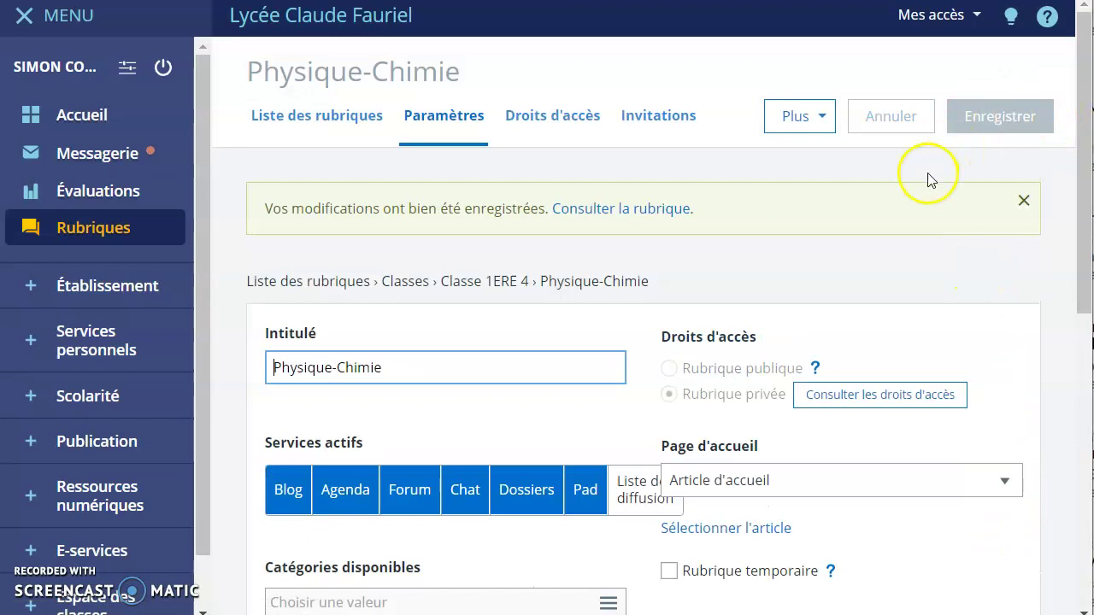
- Review the access rights of the Physique-Chimie rubrique and delete the Super Administrateurs' access right
left_click(559, 129)
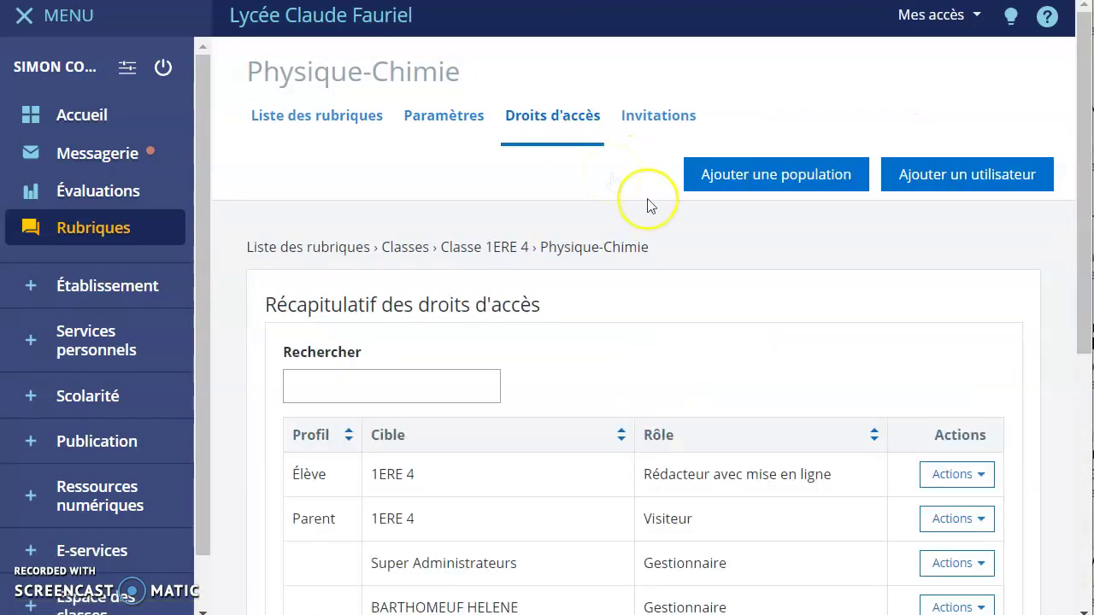
left_click(833, 430)
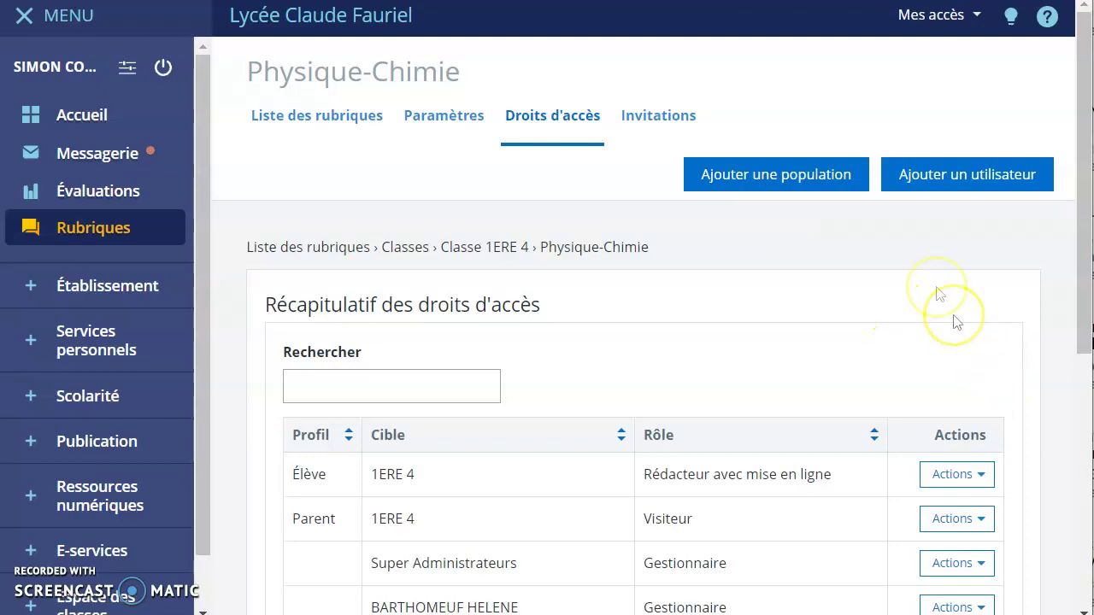
left_click_drag(1082, 307, 1082, 182)
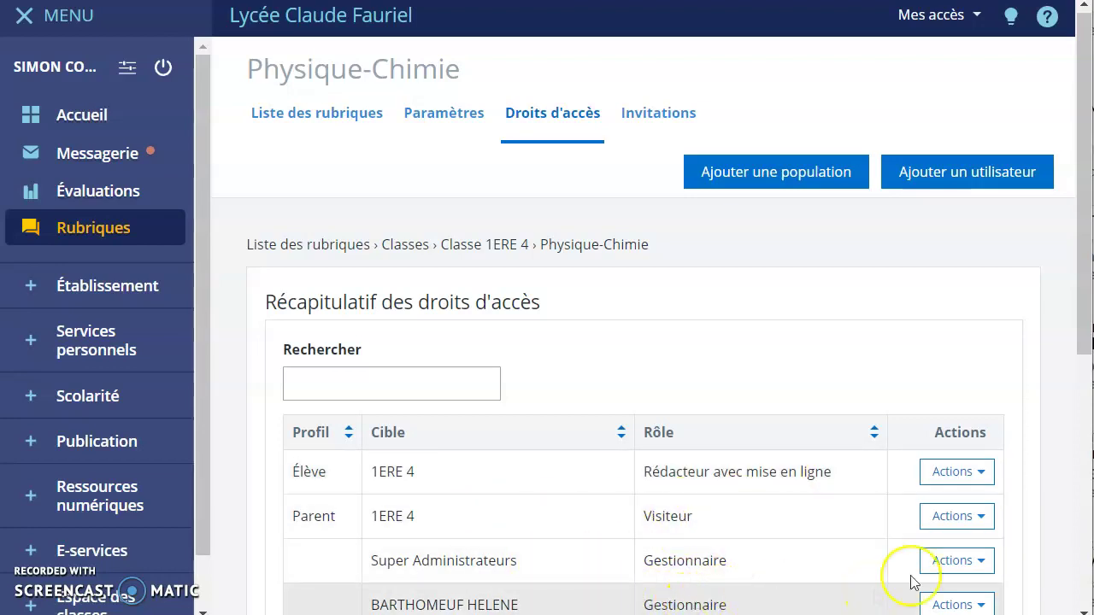
left_click(984, 560)
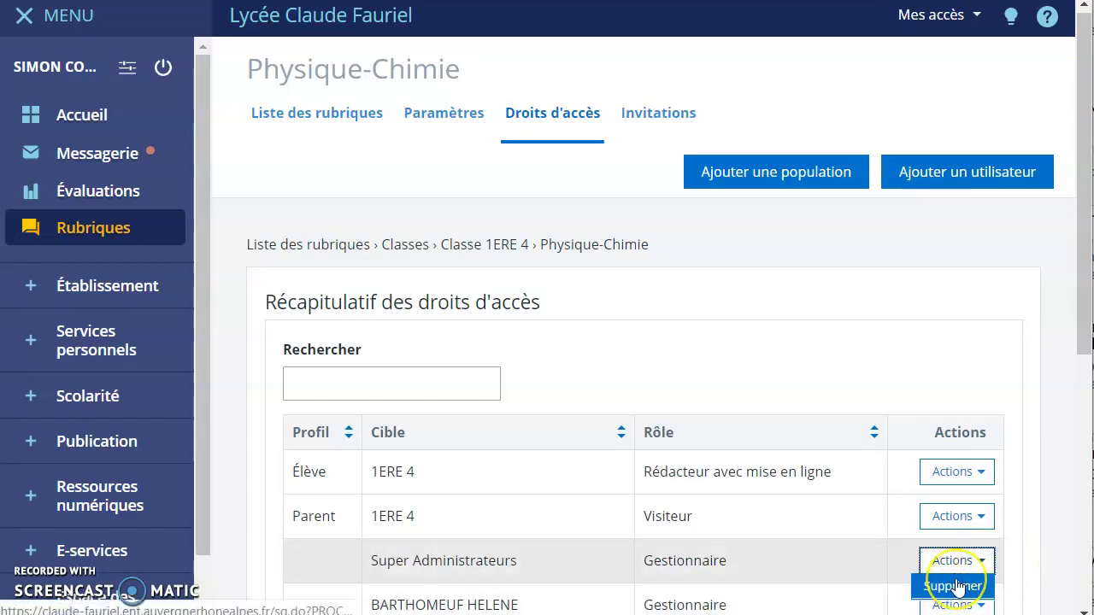
left_click(956, 587)
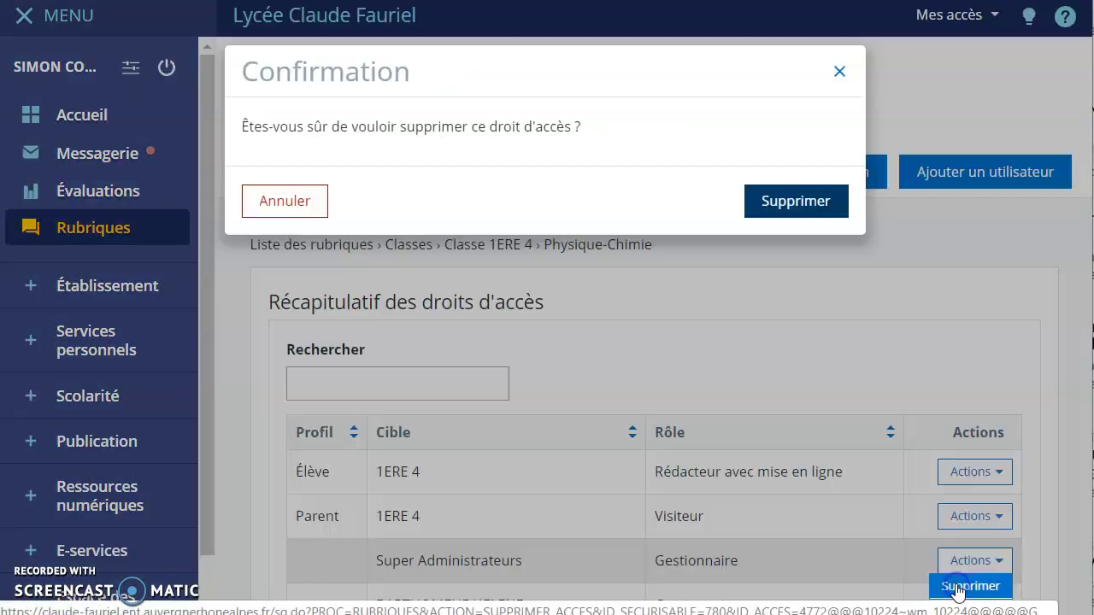
left_click(786, 205)
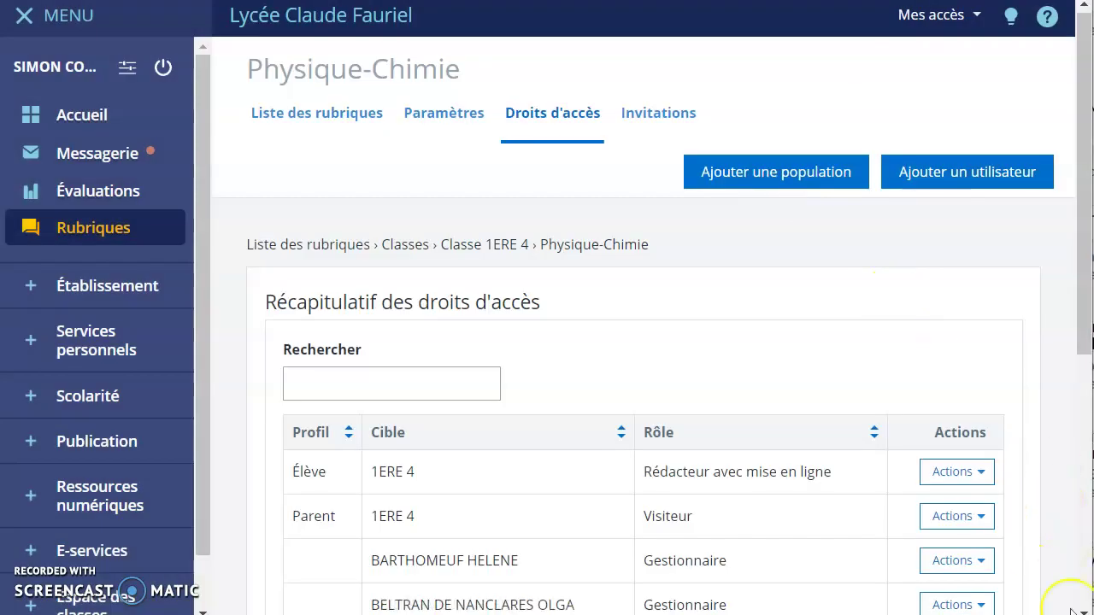
- Delete the access right of the first individual Gestionnaire listed below the parents of 1ERE 4
left_click(976, 564)
left_click(960, 586)
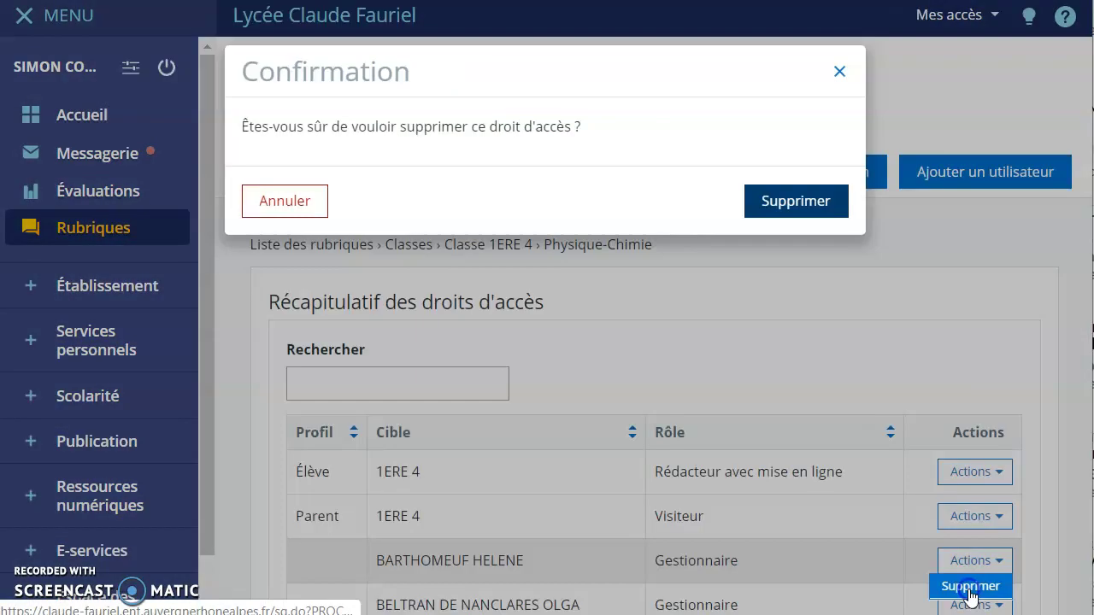
left_click(769, 209)
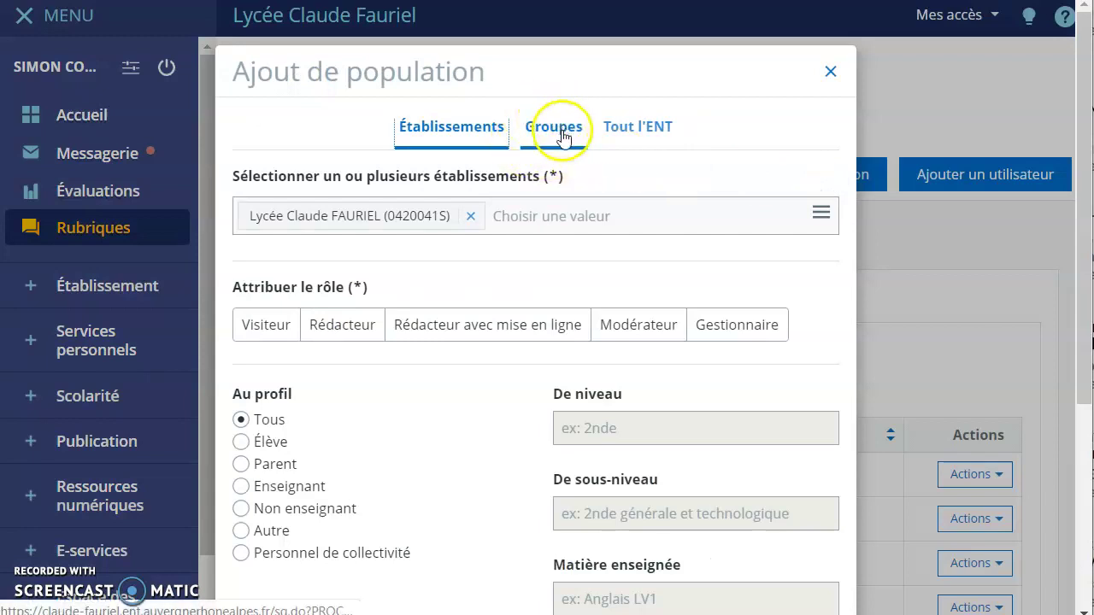
- Choose the 1ERE 4 class among the pedagogical groups of Lycée Claude FAURIEL as the population to add
left_click(561, 135)
left_click(243, 210)
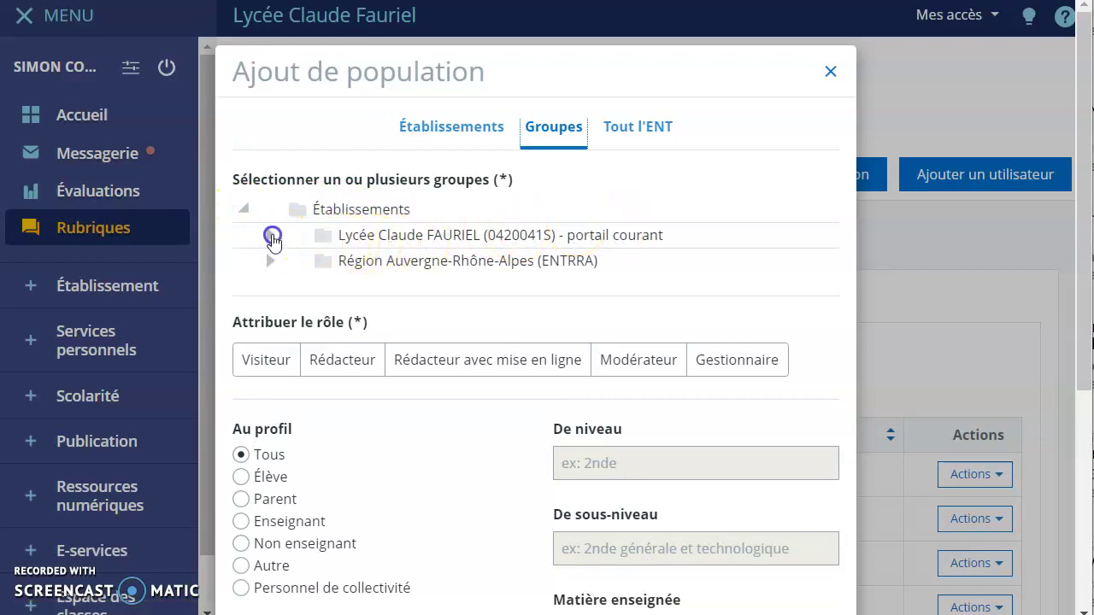
left_click(270, 236)
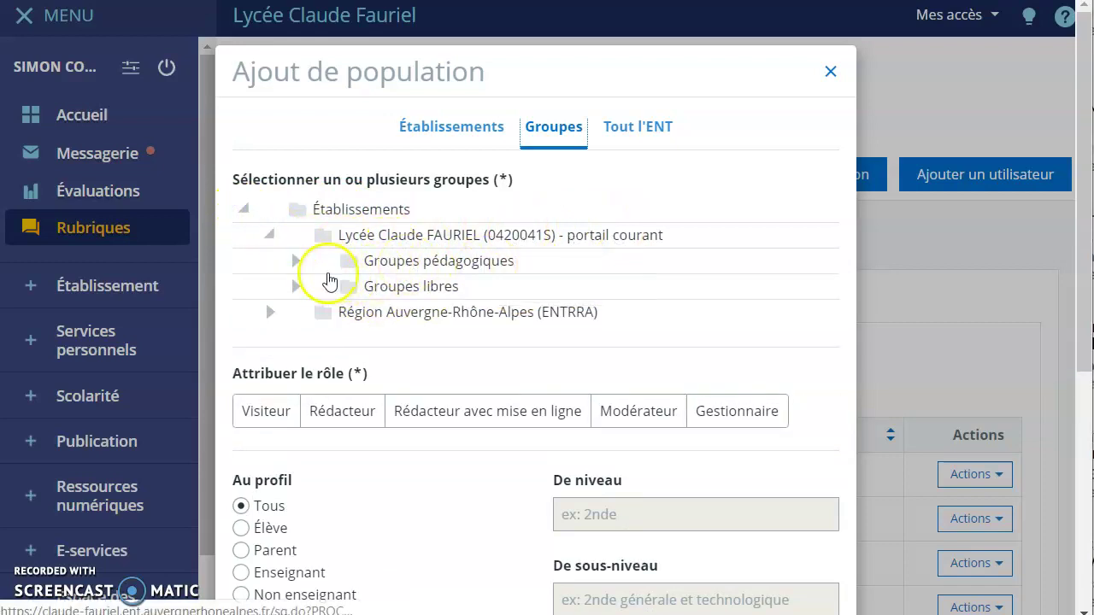
left_click(296, 261)
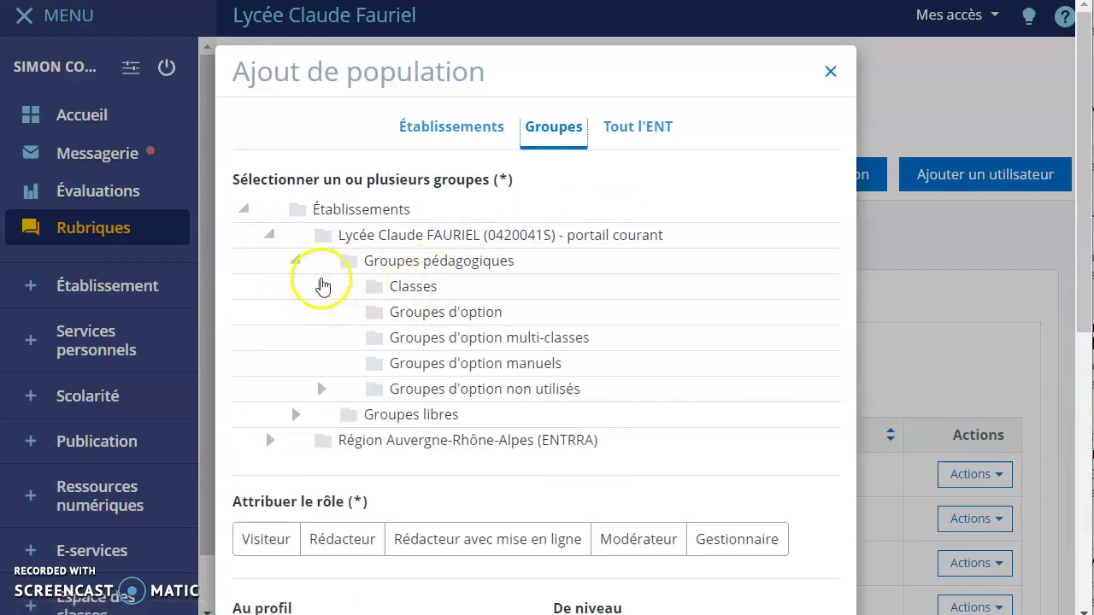
left_click(321, 287)
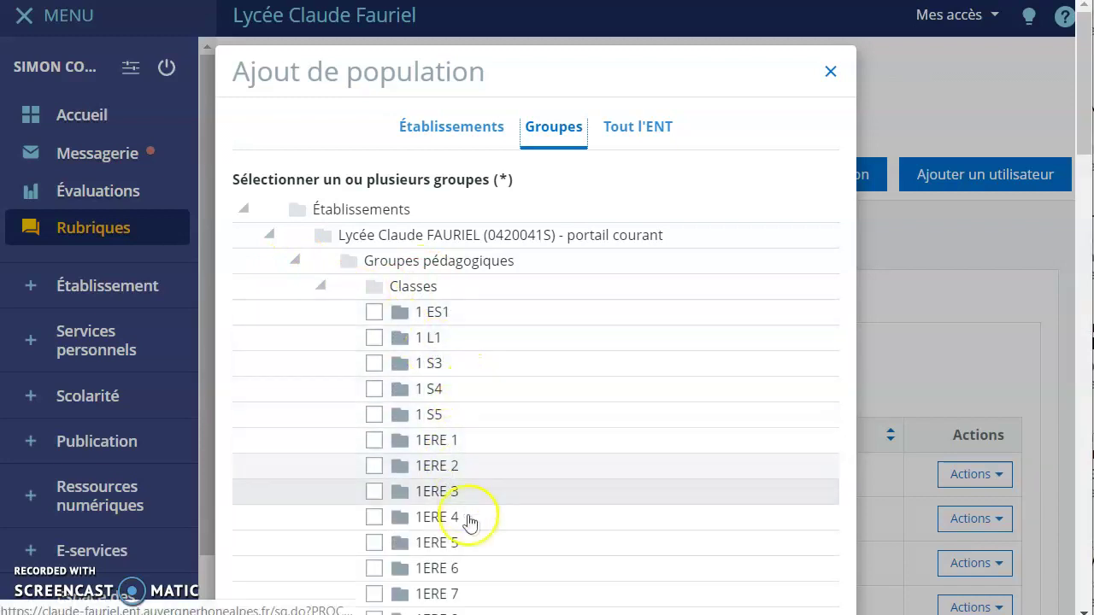
left_click(418, 518)
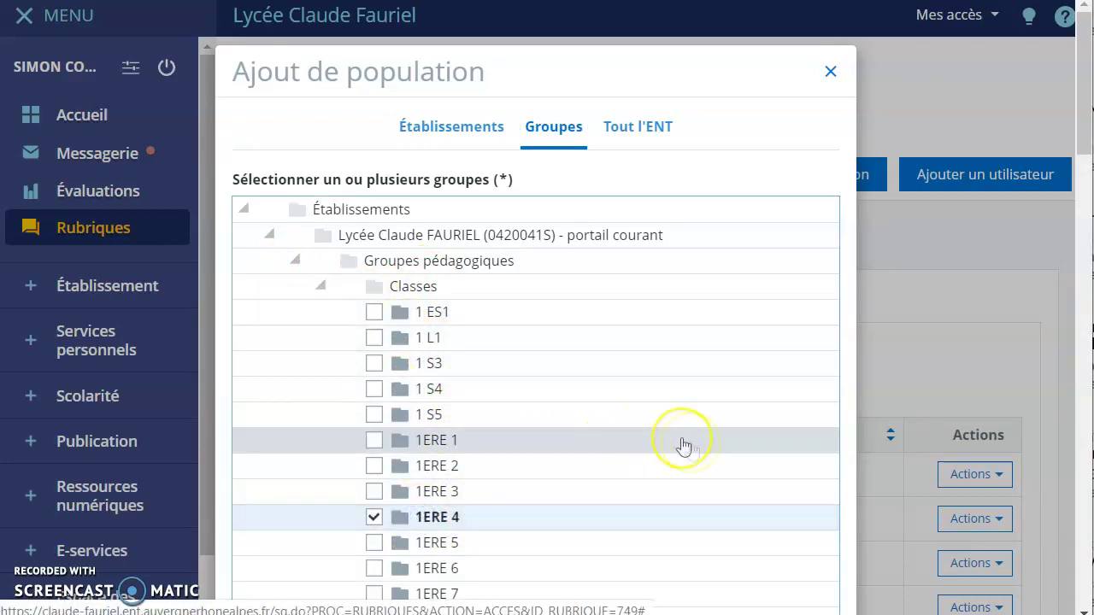
- Examine the roles from Visiteur to Gestionnaire and the profiles that can be assigned to the 1ERE 4 population
scroll(699, 476, "down", 1)
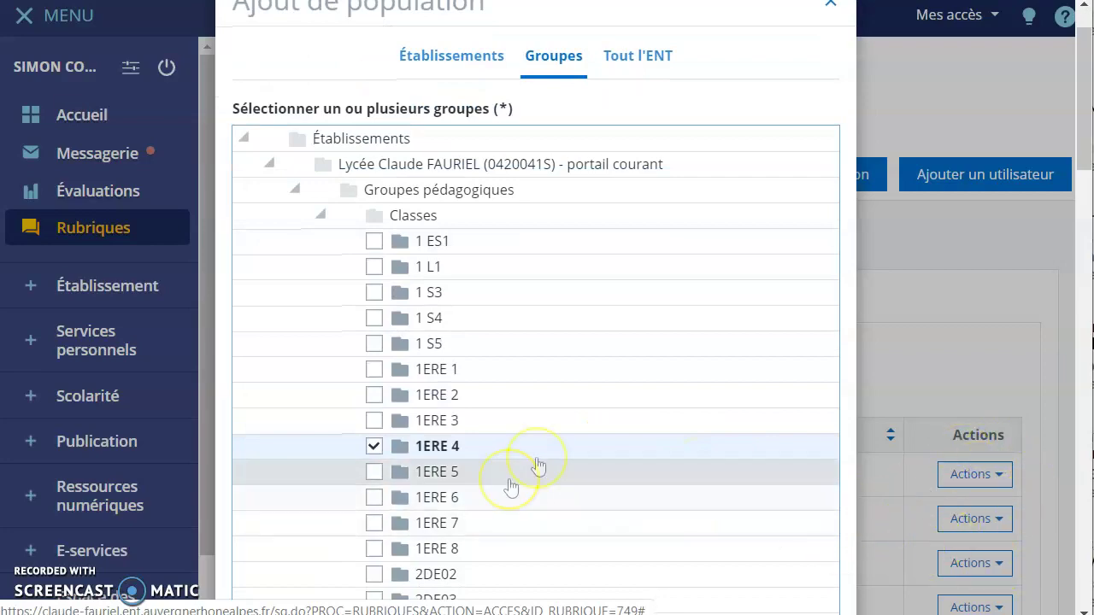
scroll(684, 359, "down", 15)
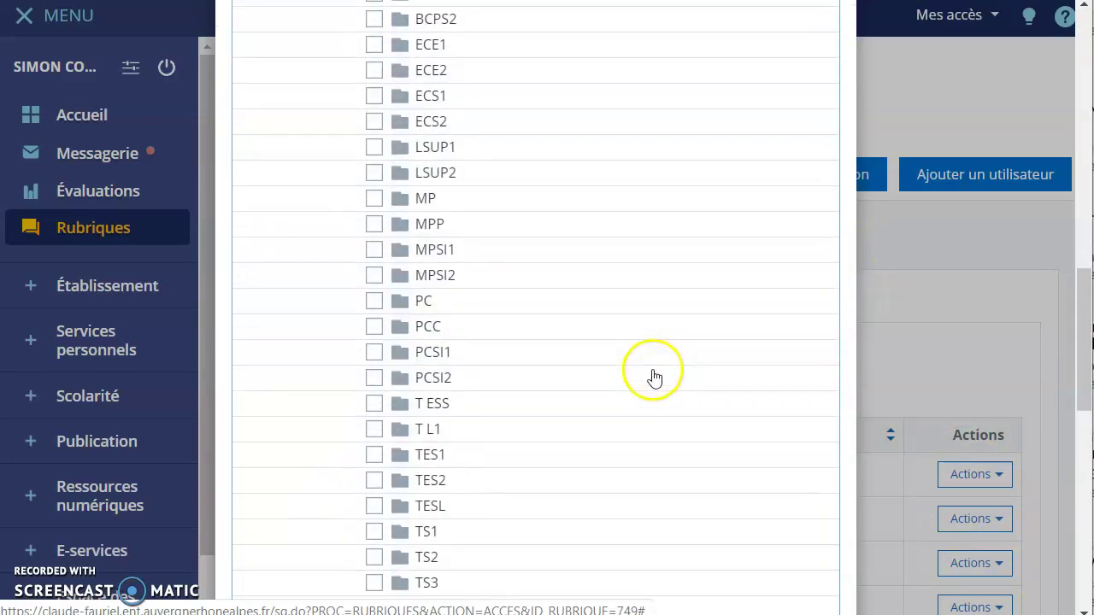
scroll(598, 415, "down", 6)
scroll(427, 368, "up", 5)
left_click(516, 229)
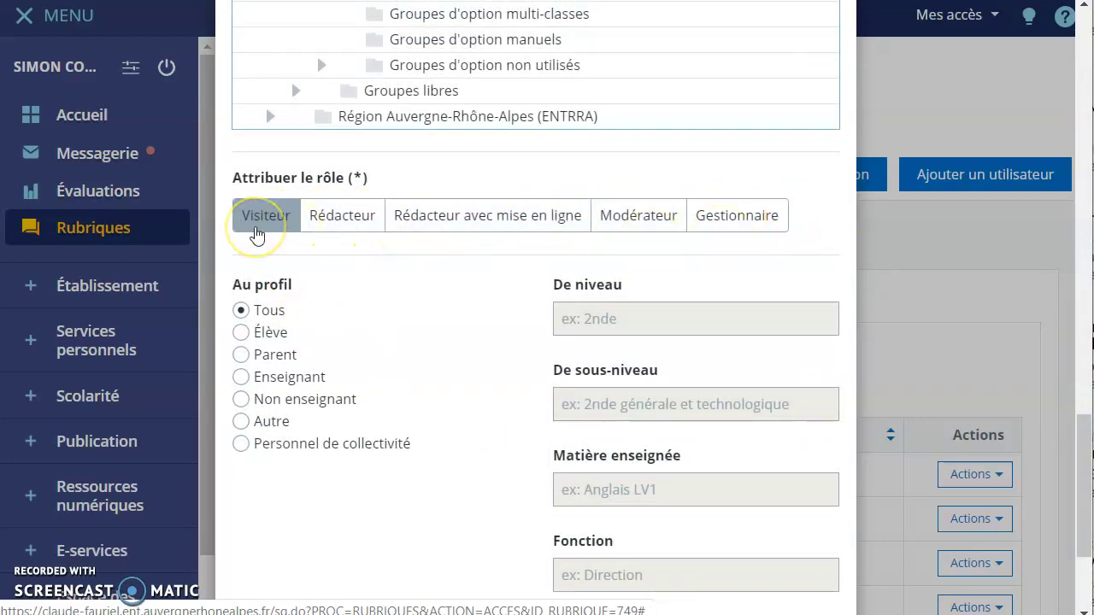
left_click(340, 217)
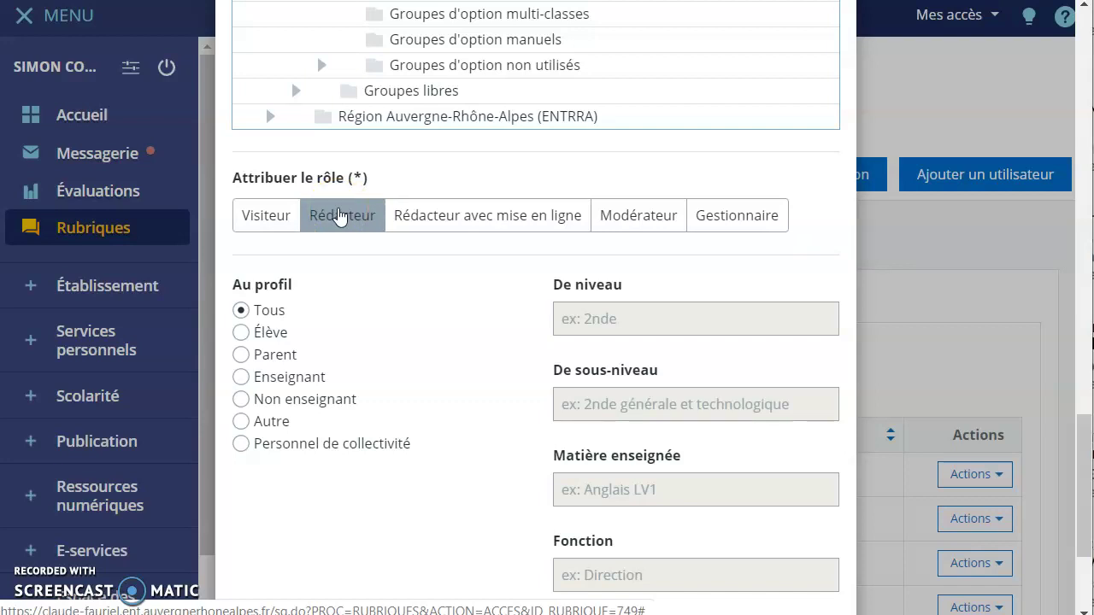
left_click(758, 224)
left_click(484, 227)
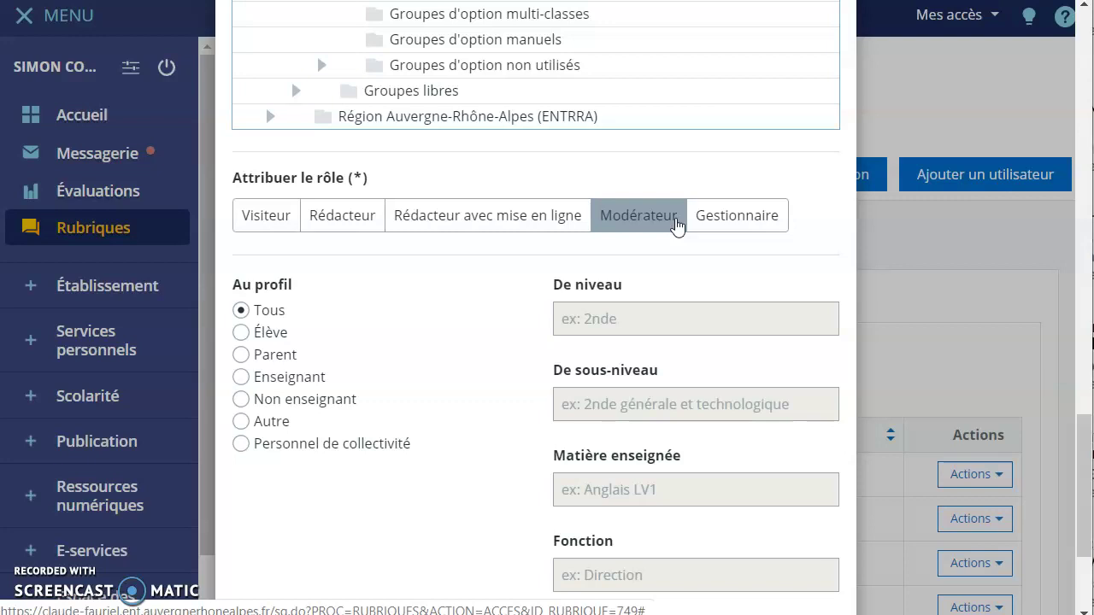
left_click(737, 233)
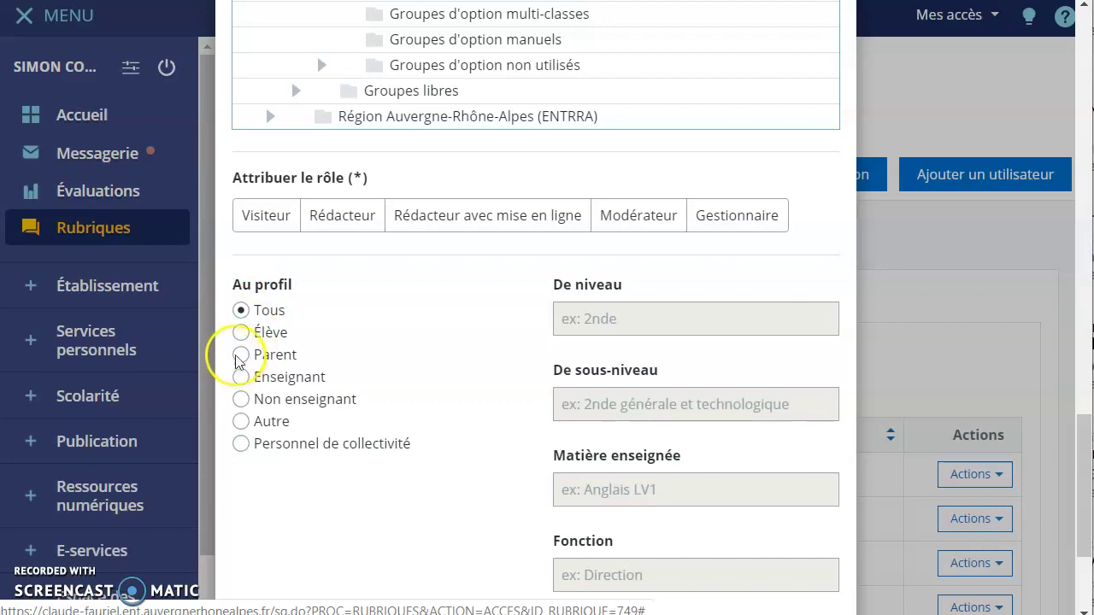
scroll(794, 286, "up", 1)
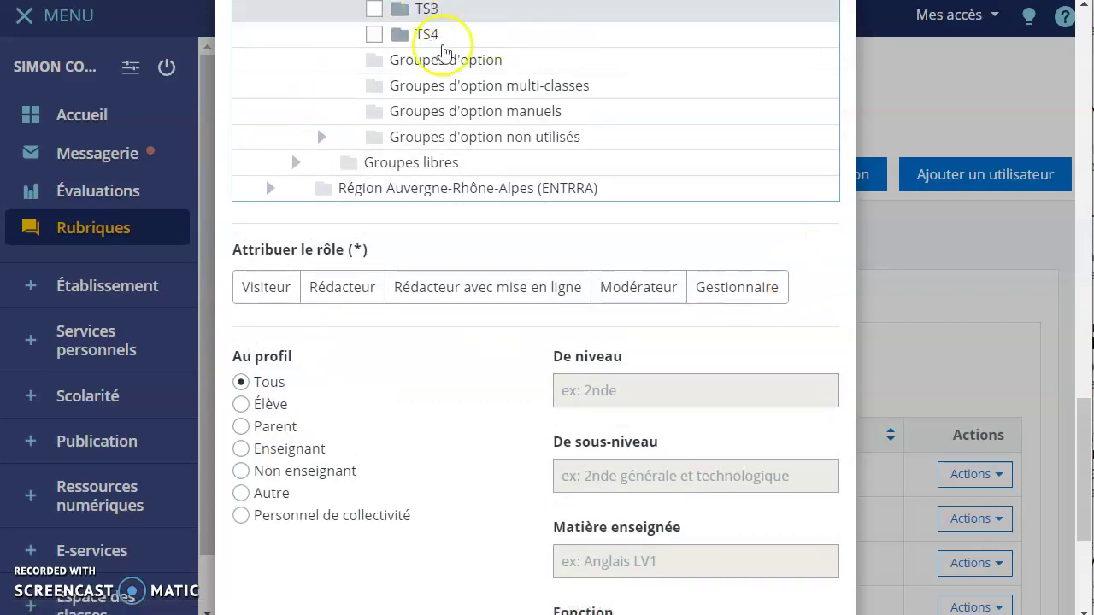
scroll(429, 414, "down", 1)
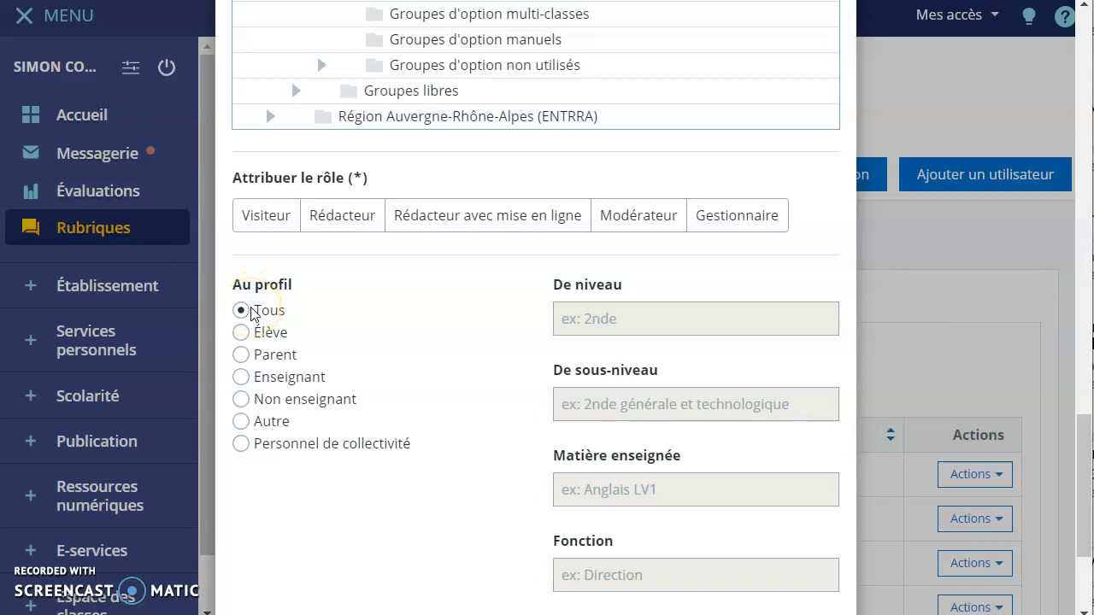
- Add the Parent profile of 1ERE 4 to the access rights with the Visiteur role
left_click(243, 355)
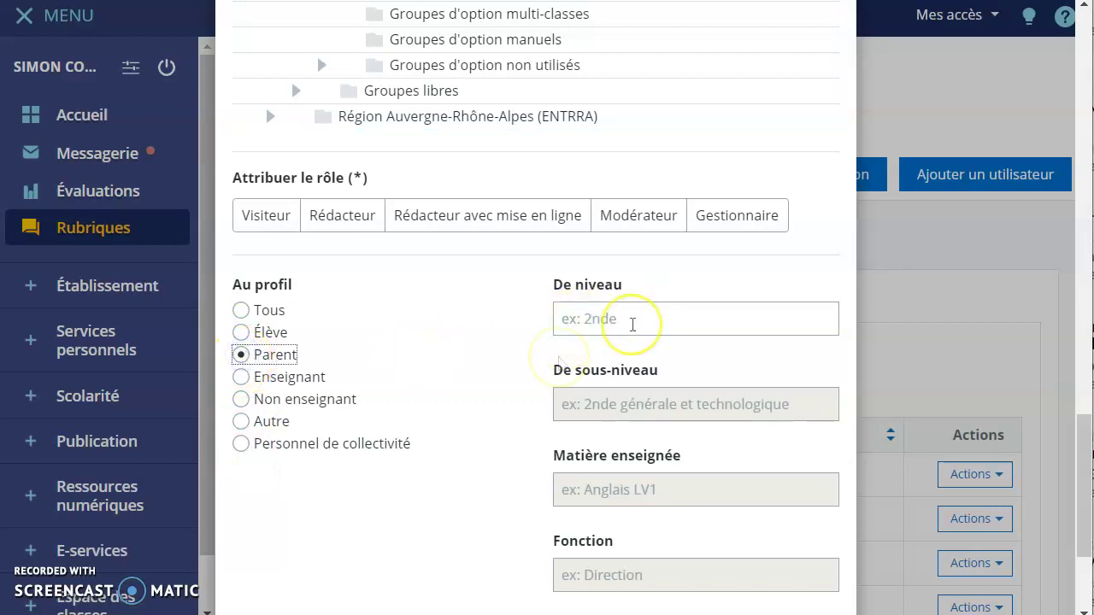
scroll(453, 334, "down", 1)
left_click(265, 145)
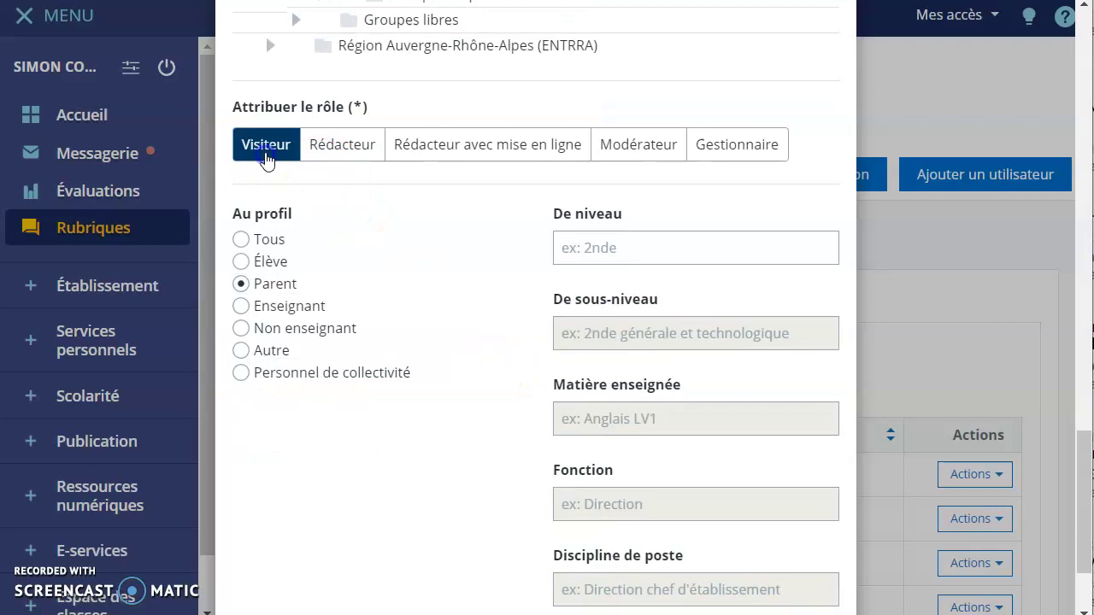
scroll(541, 430, "down", 2)
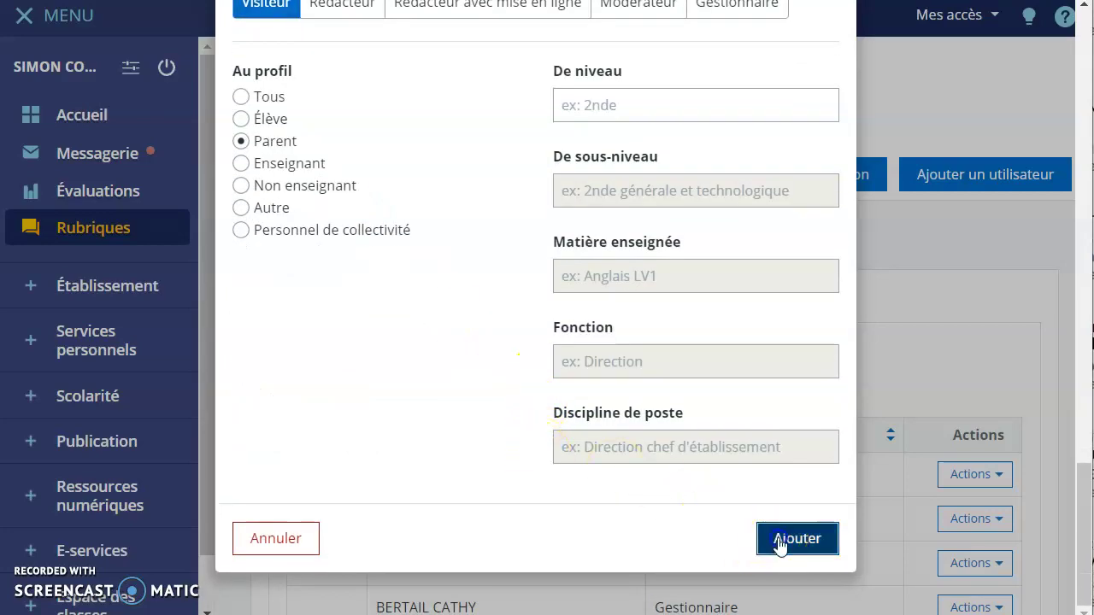
left_click(778, 543)
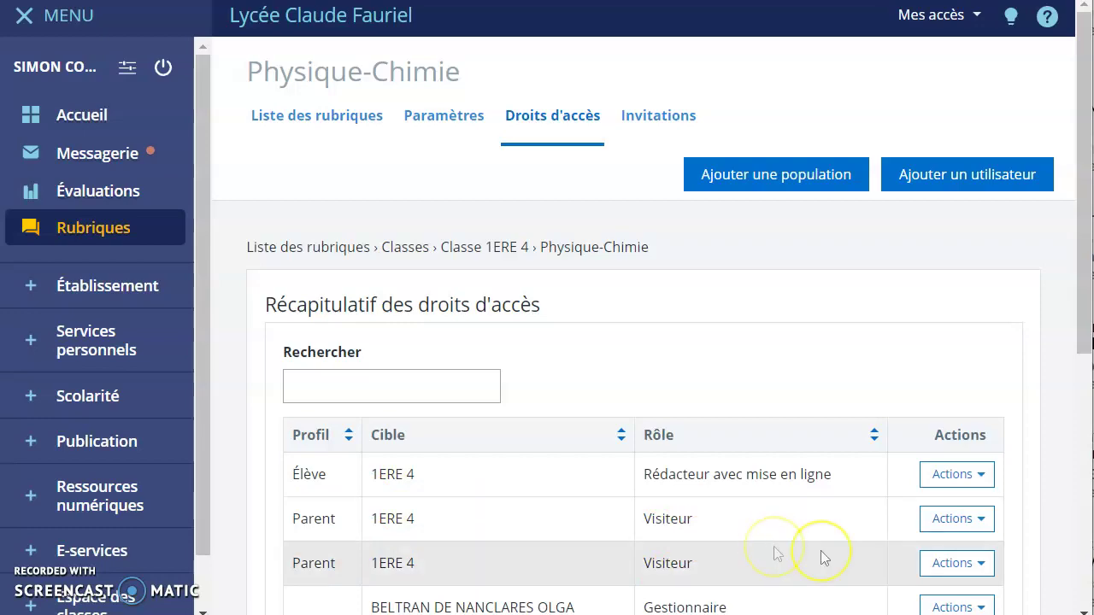
- Delete the first of the two identical Visiteur access rights for the parents of 1ERE 4
left_click(982, 516)
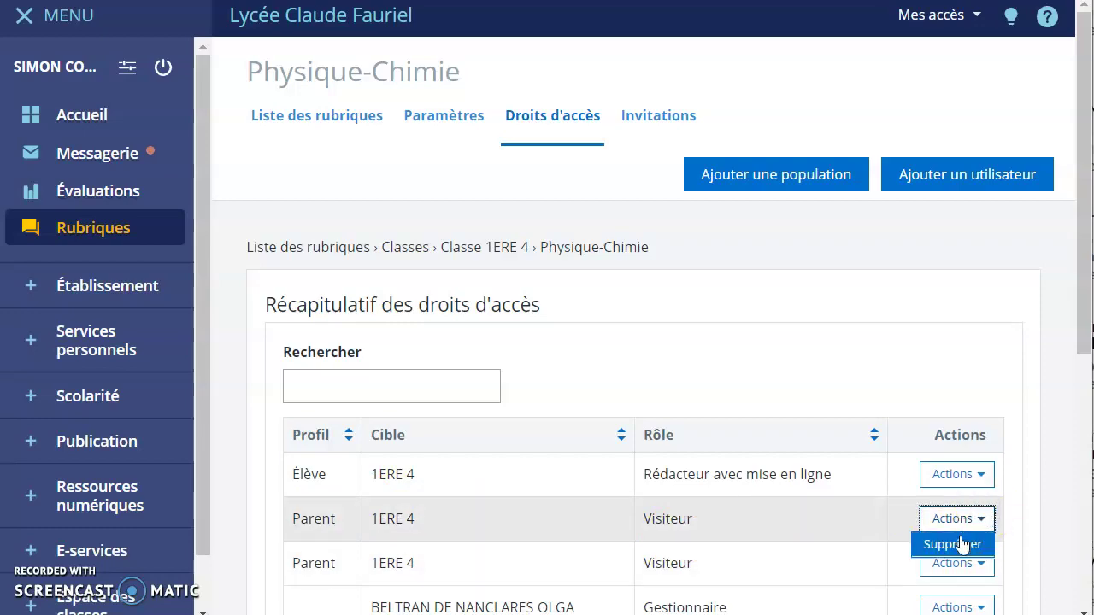
left_click(953, 544)
left_click(796, 201)
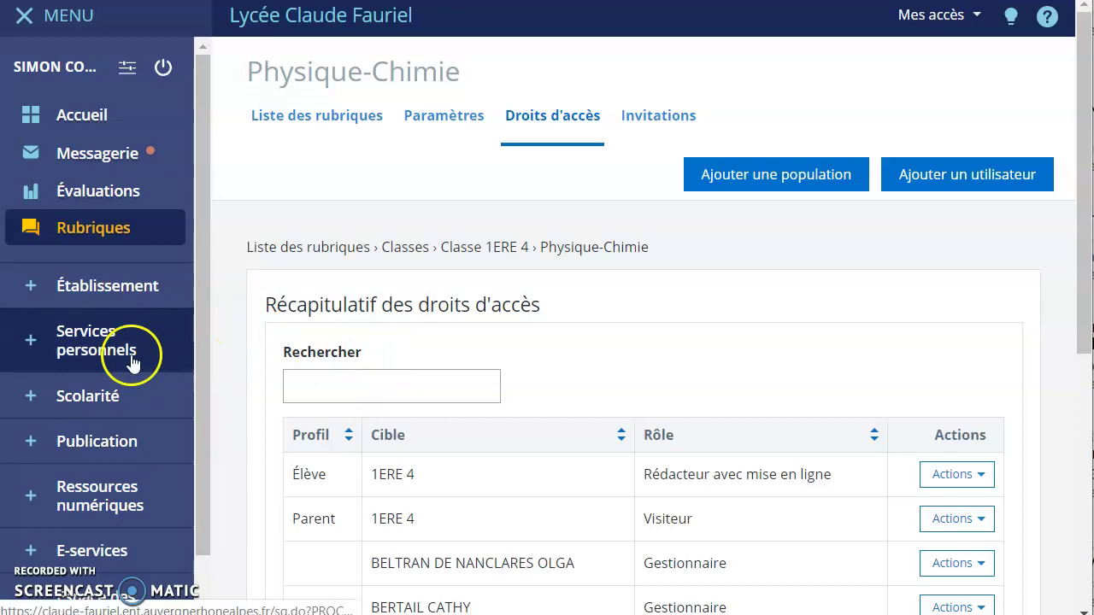
- Open the Physique-Chimie rubrique of Classe 1ERE 4 from the class spaces
scroll(171, 350, "down", 1)
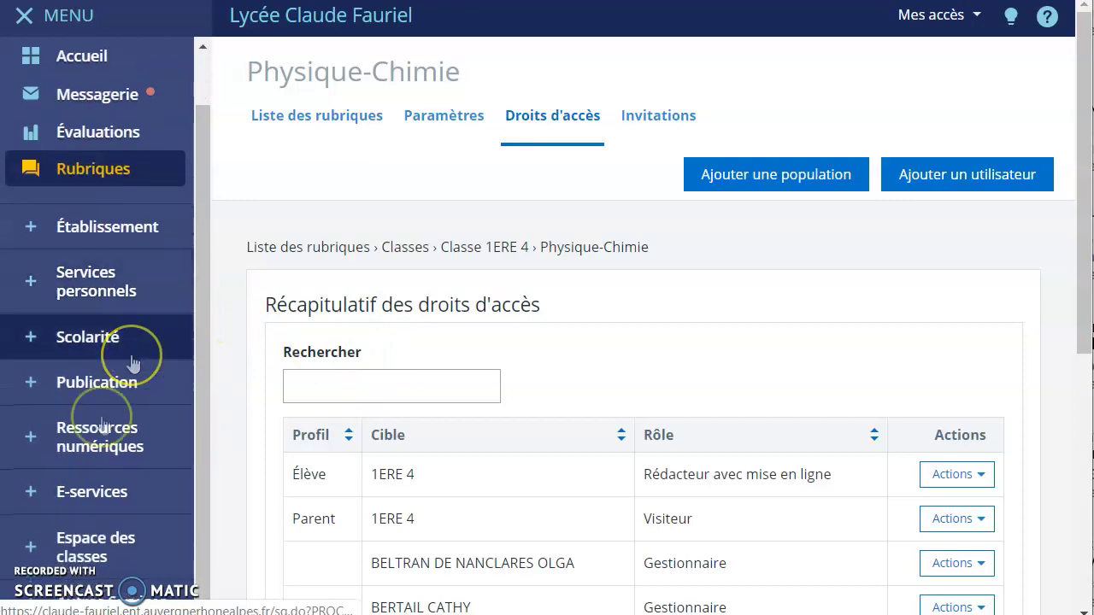
left_click(28, 551)
scroll(36, 525, "down", 4)
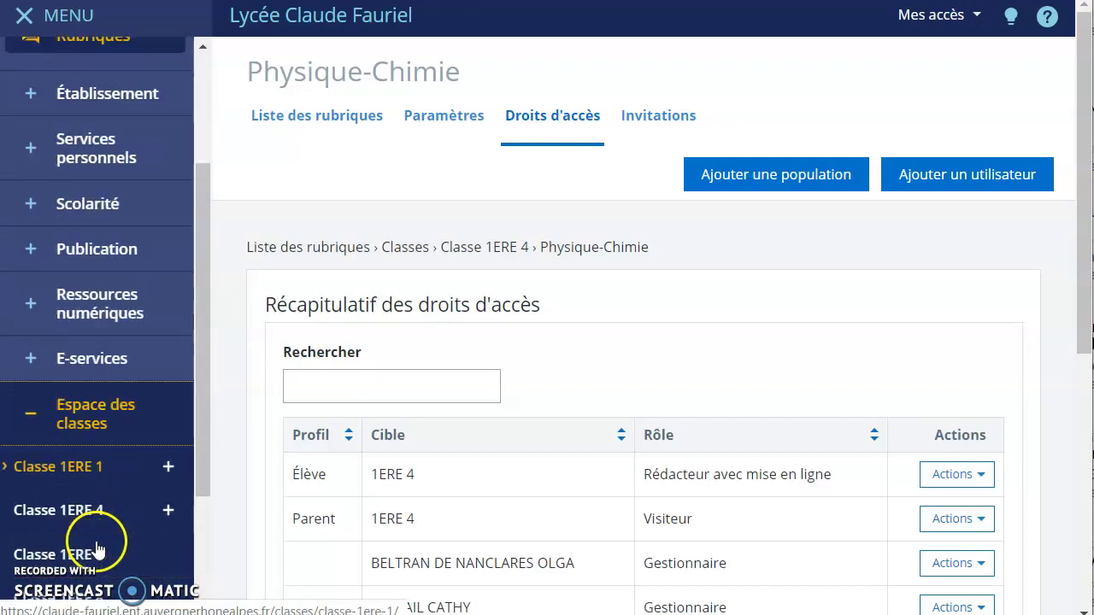
left_click(168, 430)
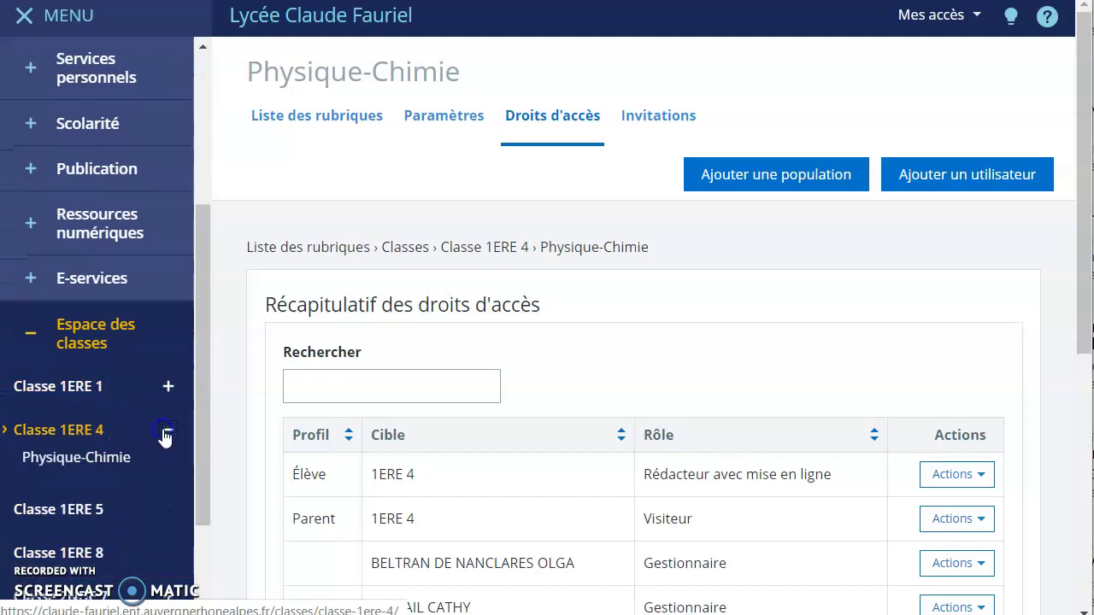
left_click(96, 466)
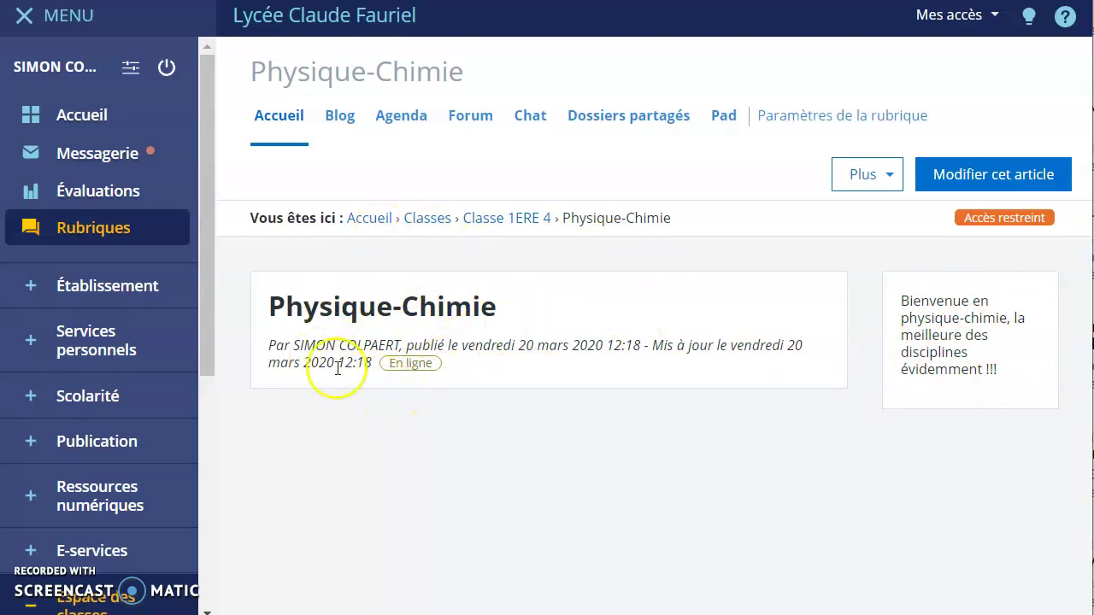
- Open the Physique-Chimie home article for editing and examine its title, summary, illustration, content, attachment and comment settings
left_click(1006, 175)
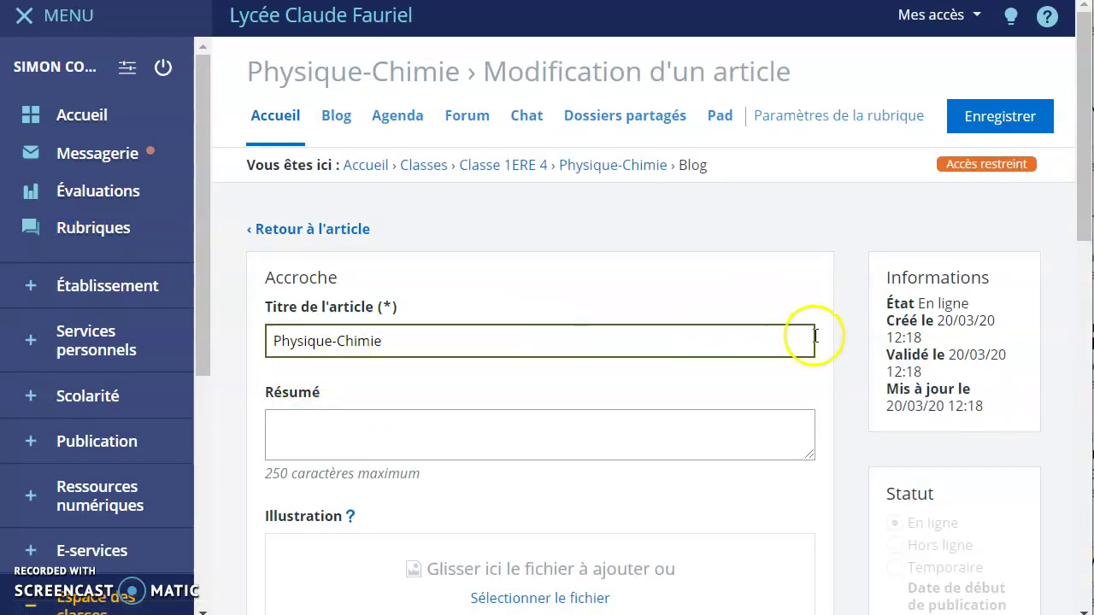
scroll(863, 367, "down", 3)
scroll(863, 419, "down", 3)
scroll(427, 192, "up", 1)
left_click(290, 72)
scroll(368, 153, "up", 1)
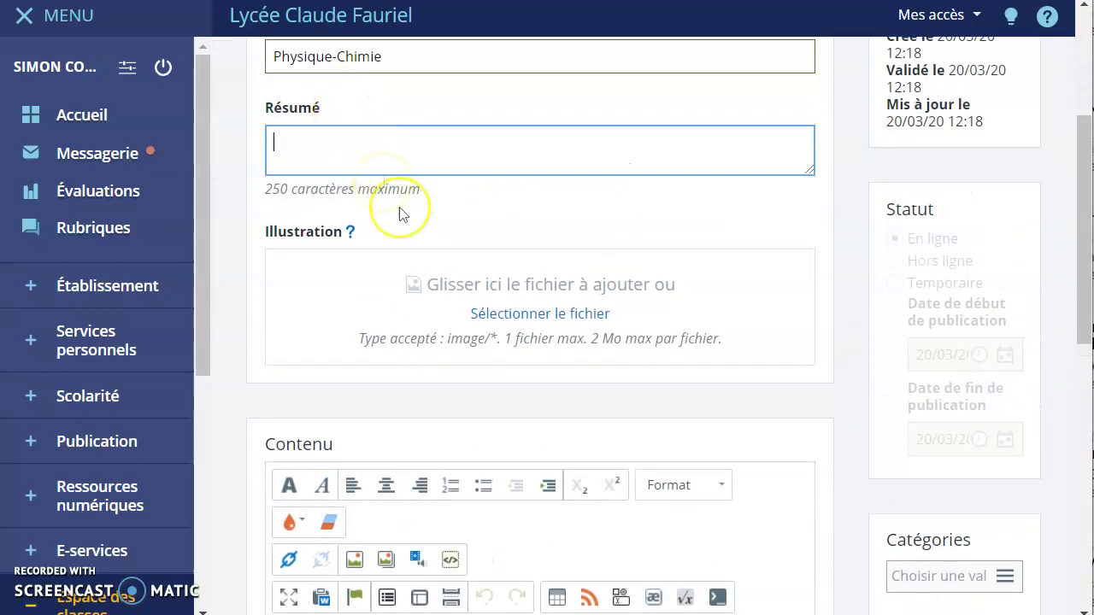
scroll(556, 333, "down", 5)
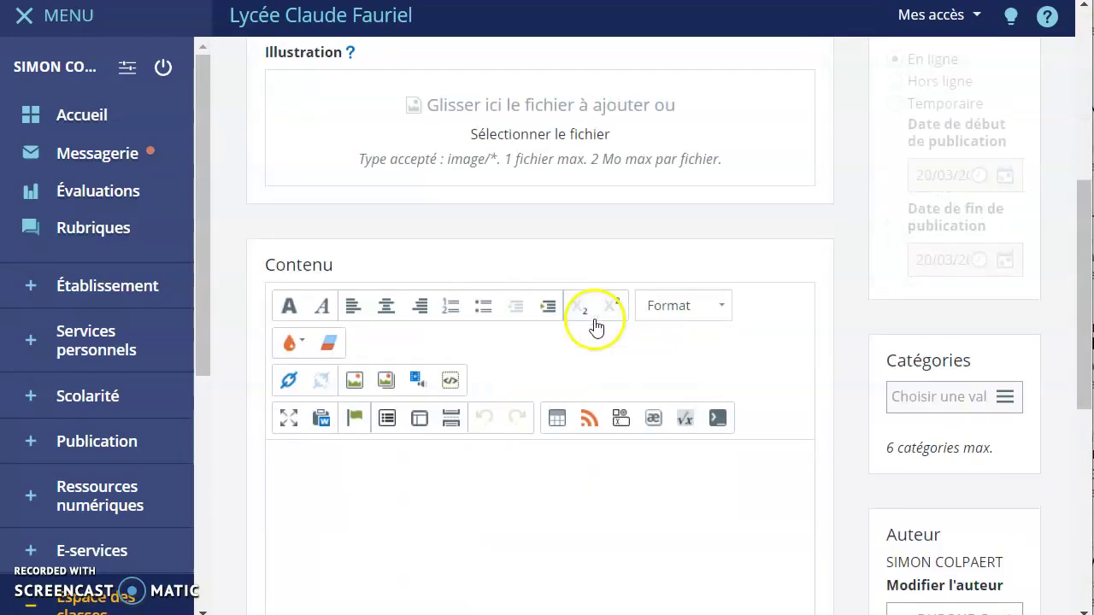
left_click(376, 392)
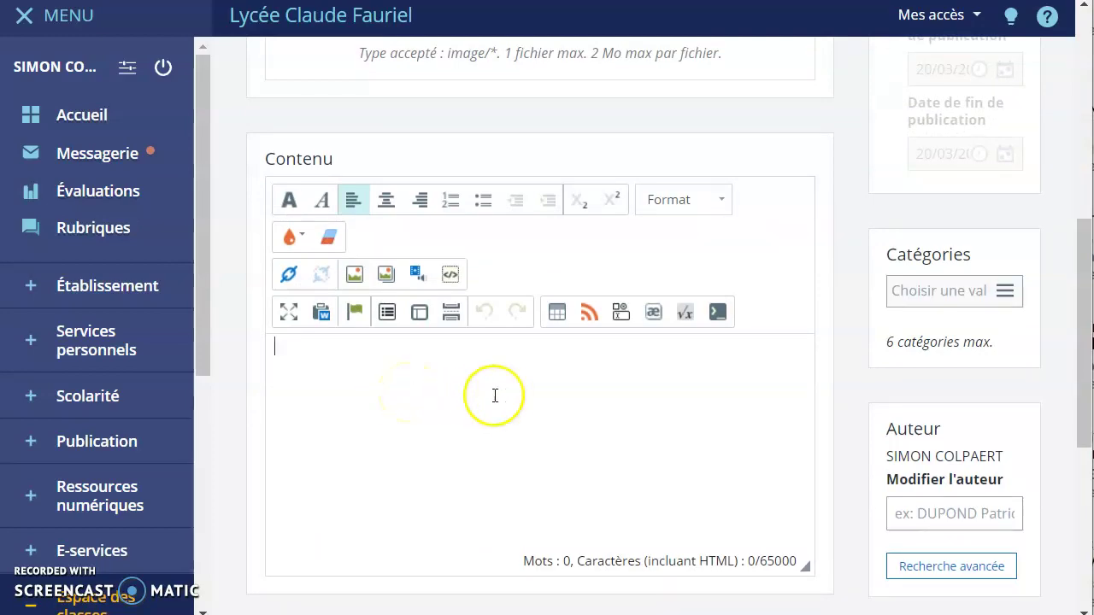
scroll(495, 396, "down", 6)
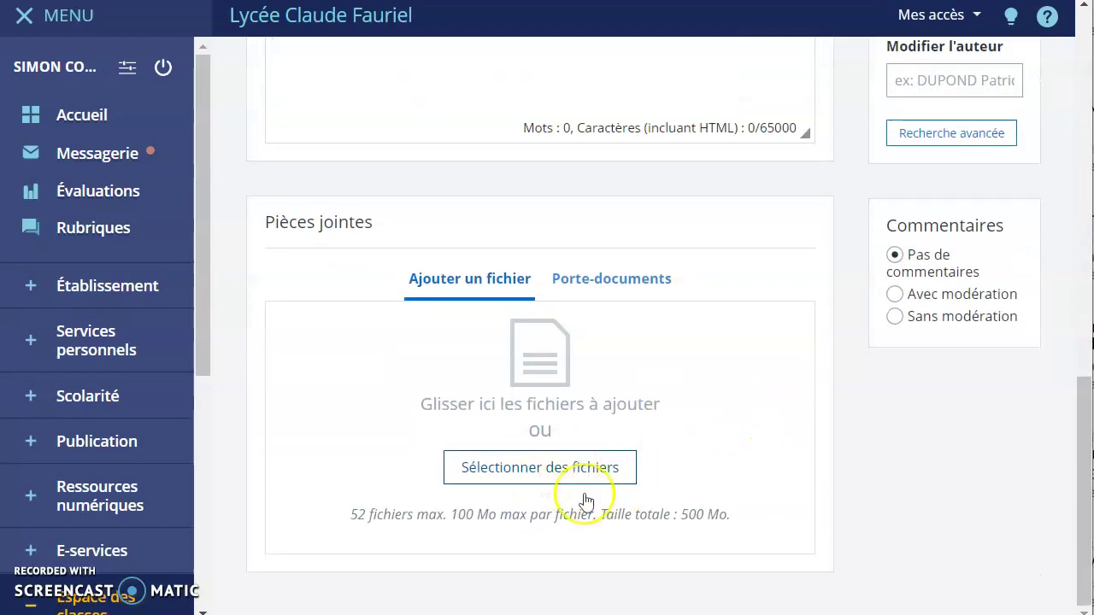
scroll(813, 481, "up", 10)
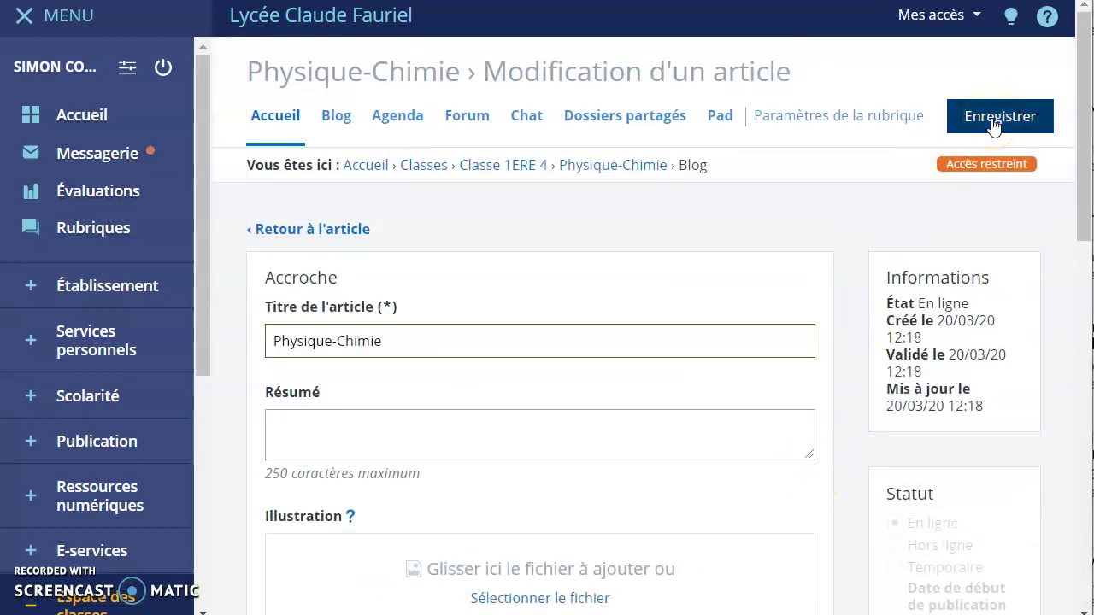
- Open the Physique-Chimie rubrique of Classe 2NDE 11 and read through its home article and side text as an example
scroll(74, 521, "down", 5)
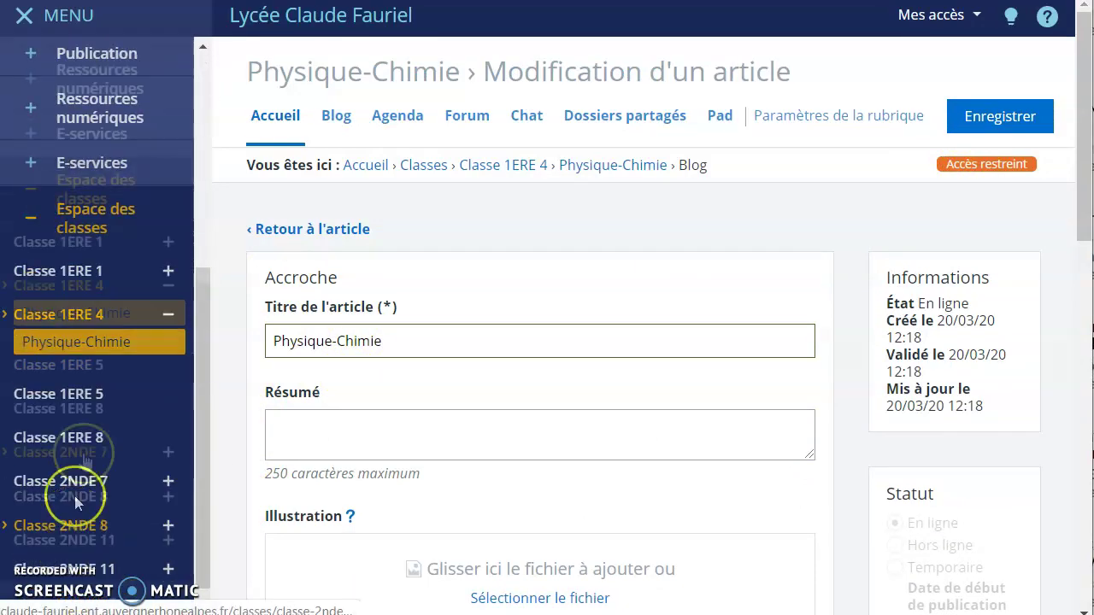
left_click(168, 536)
left_click(115, 532)
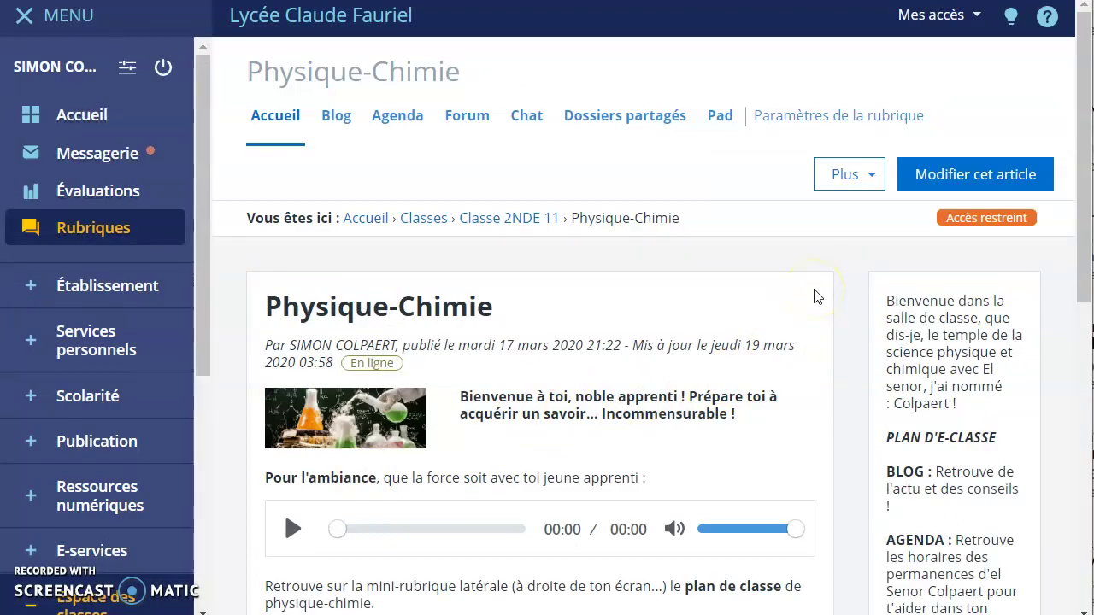
scroll(816, 295, "down", 2)
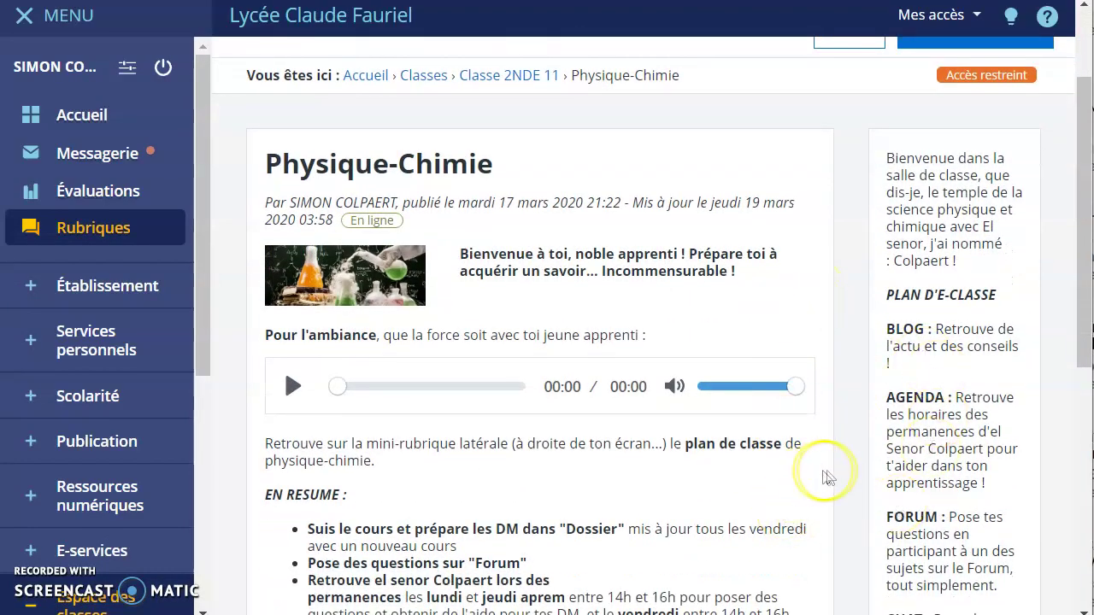
scroll(825, 477, "down", 2)
scroll(831, 477, "up", 1)
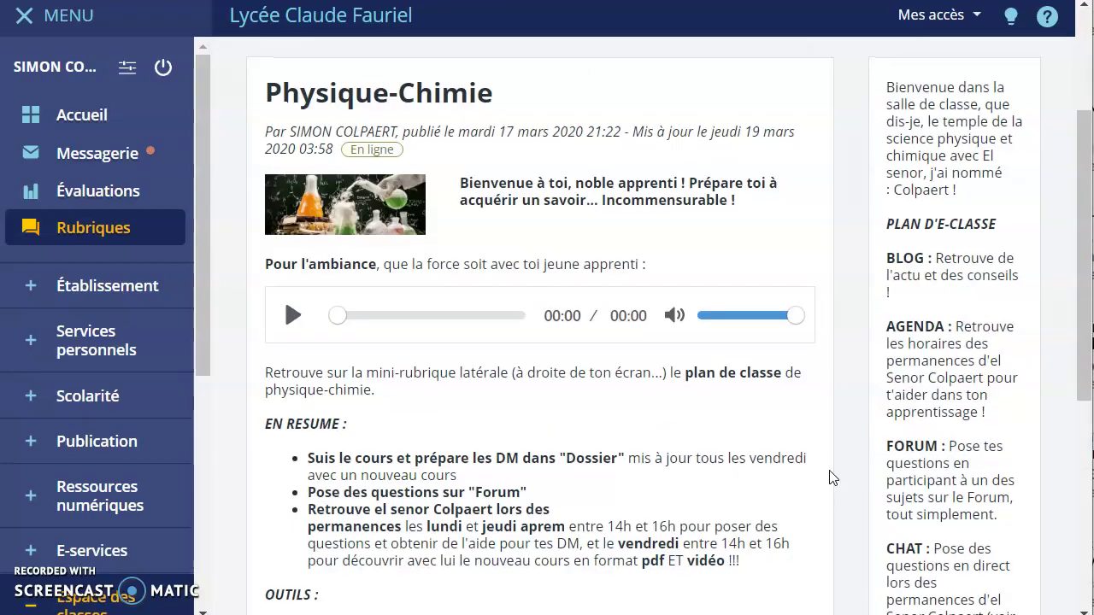
scroll(829, 477, "down", 2)
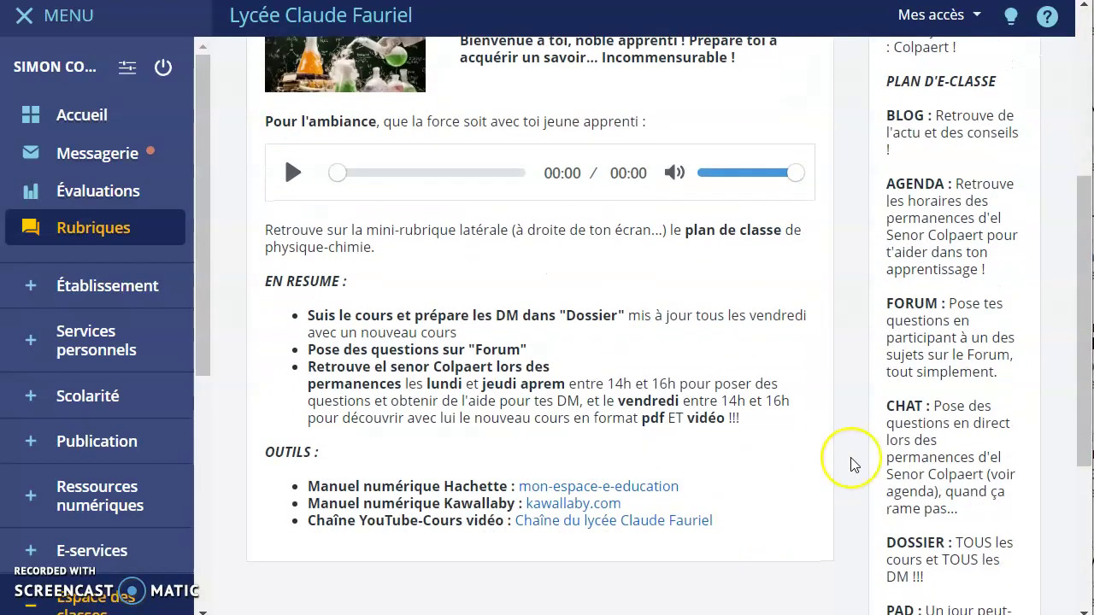
scroll(852, 464, "up", 1)
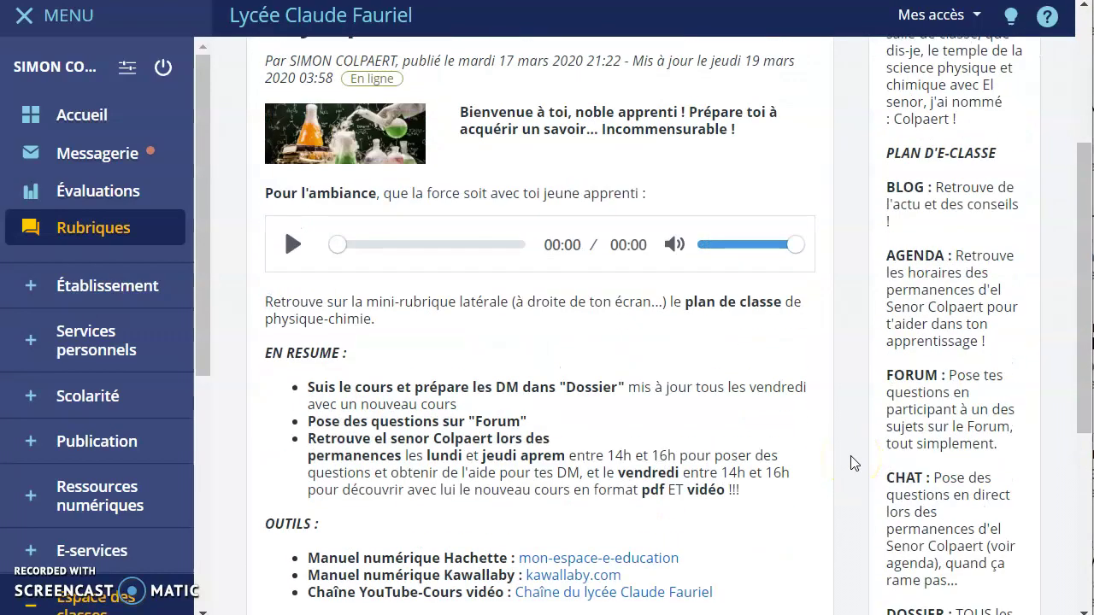
scroll(853, 464, "up", 3)
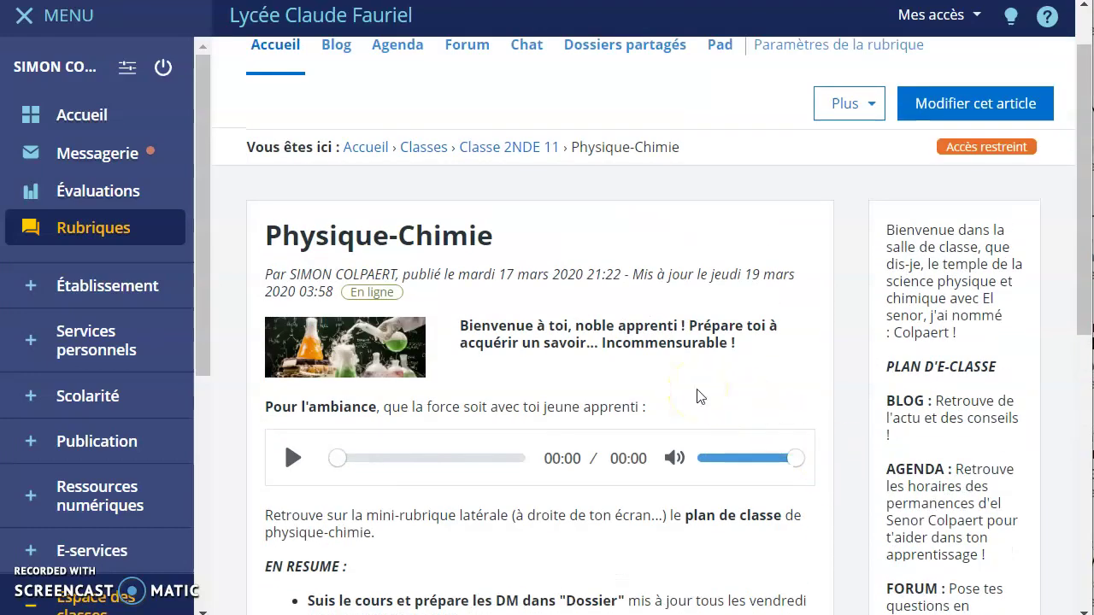
- Open the rubriques management list and look over the class rubriques, including Physique-Chimie under Classe 2NDE 11
left_click(120, 229)
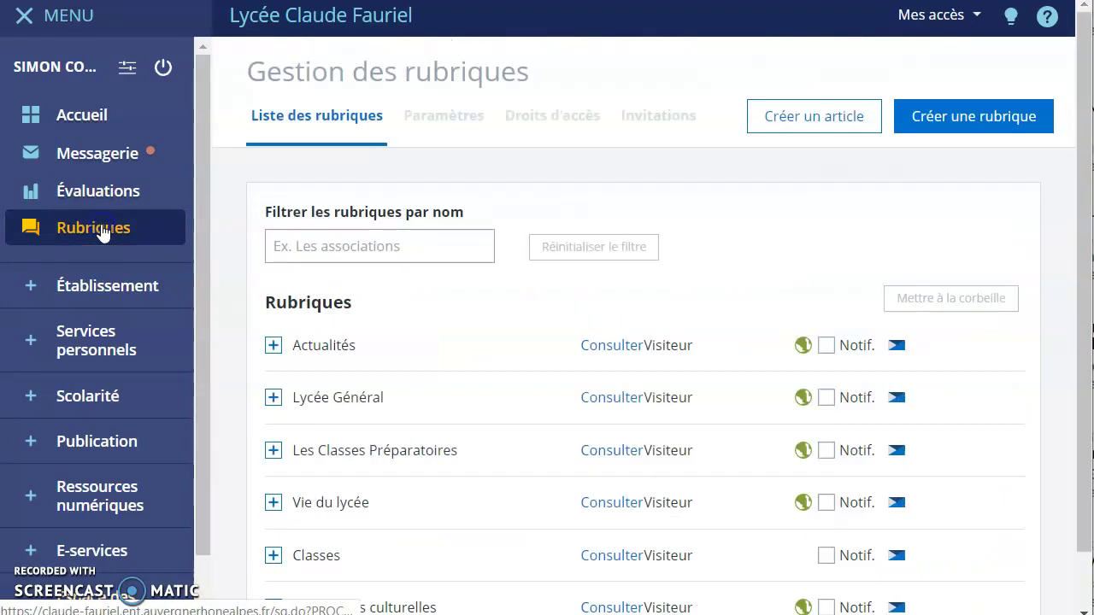
scroll(423, 296, "down", 6)
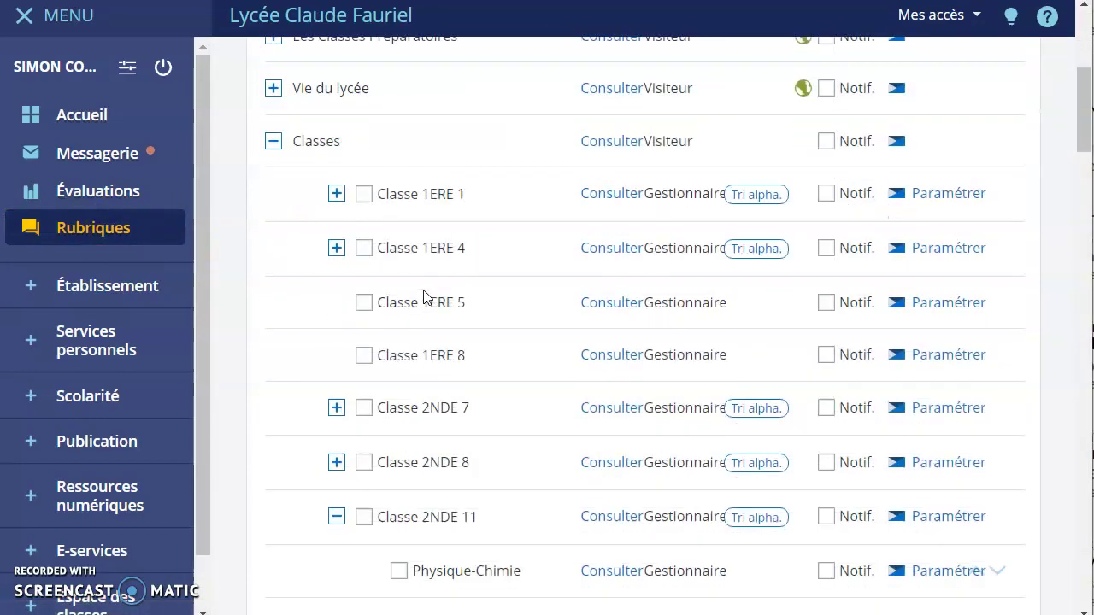
scroll(423, 296, "down", 2)
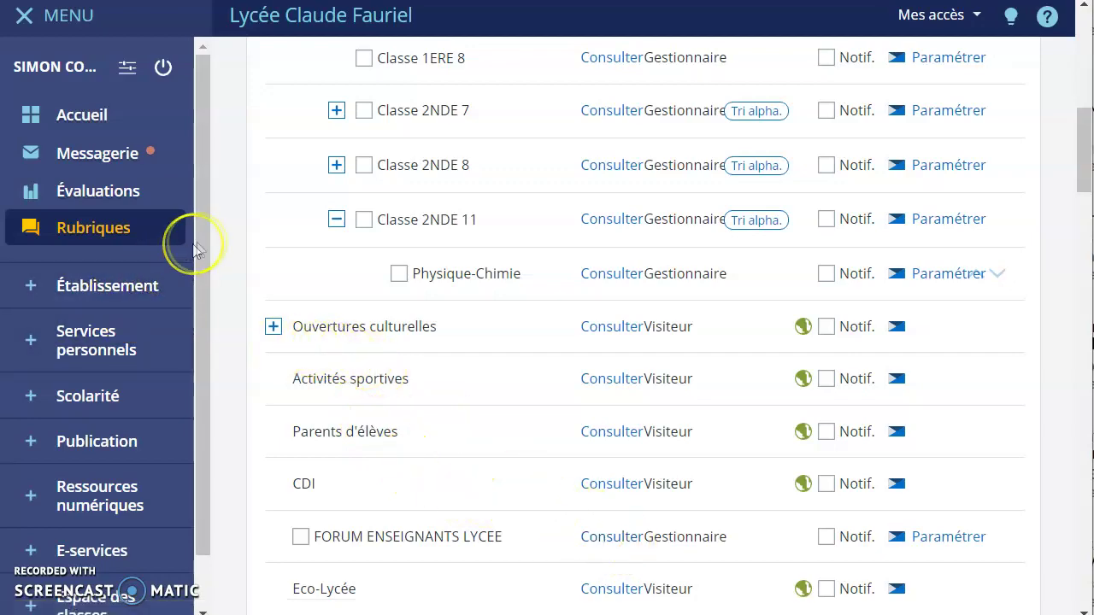
scroll(205, 242, "up", 1)
scroll(214, 241, "up", 9)
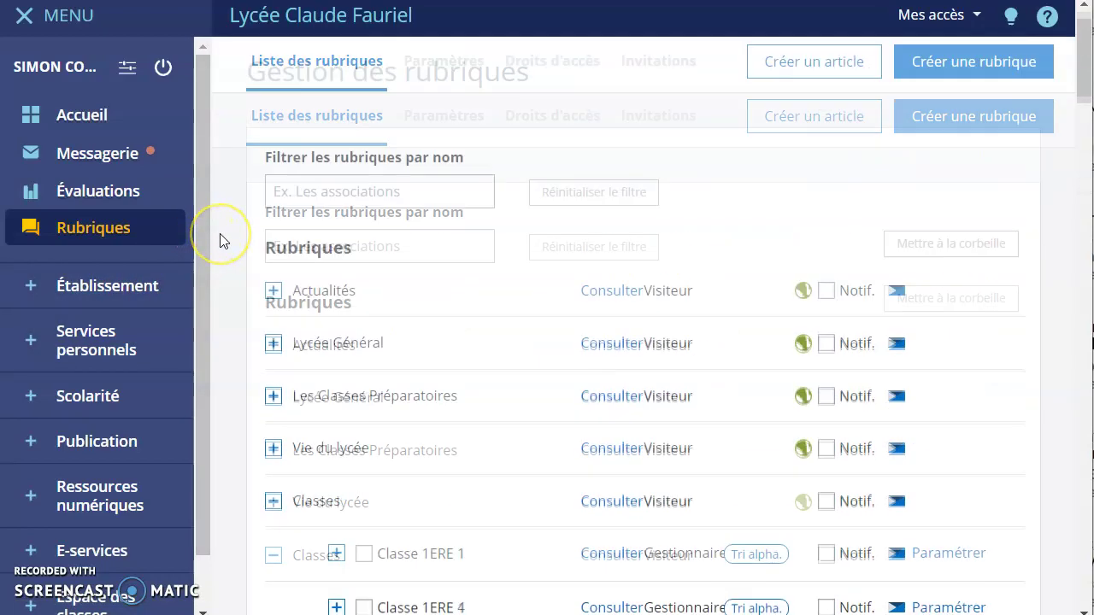